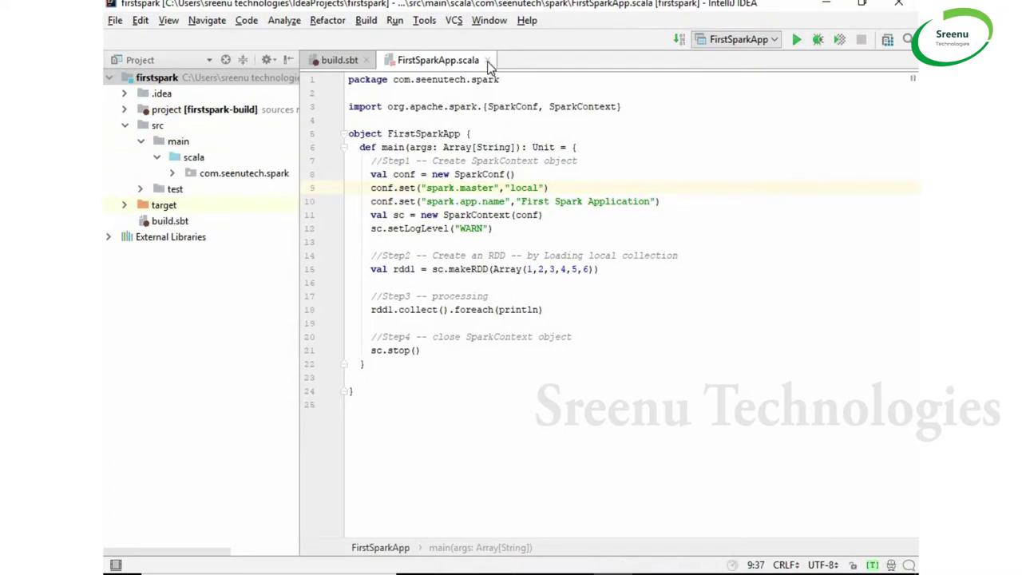
# - Close the FirstSparkApp.scala and build.sbt files and remove the firstspark module from the project
pyautogui.click(488, 61)
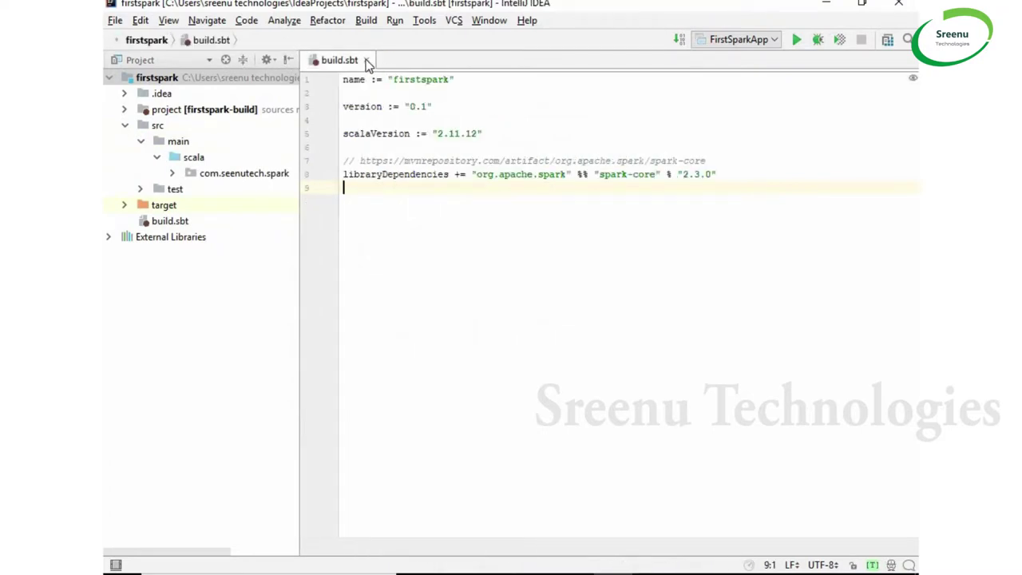
pyautogui.click(365, 61)
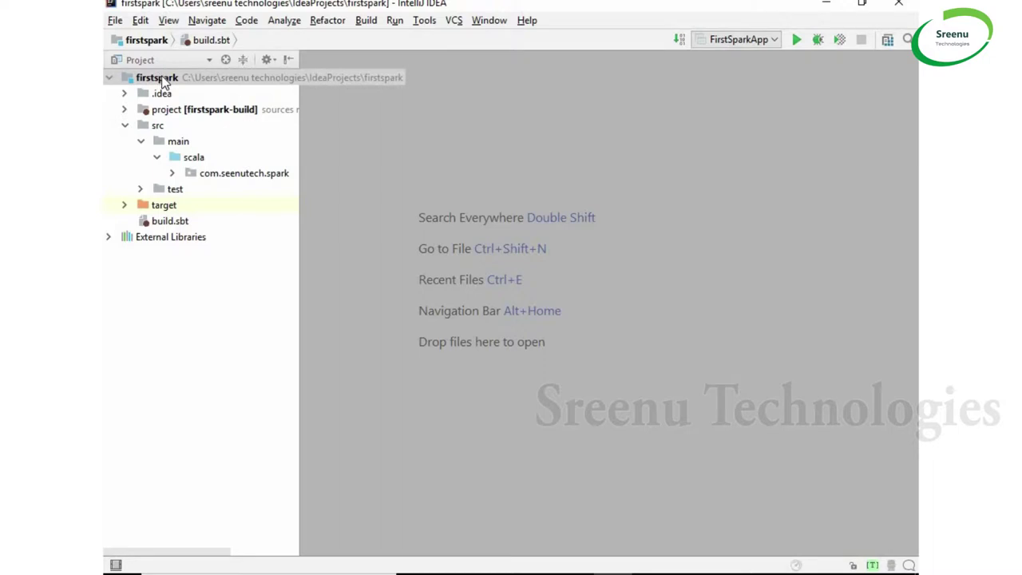
pyautogui.rightClick(162, 77)
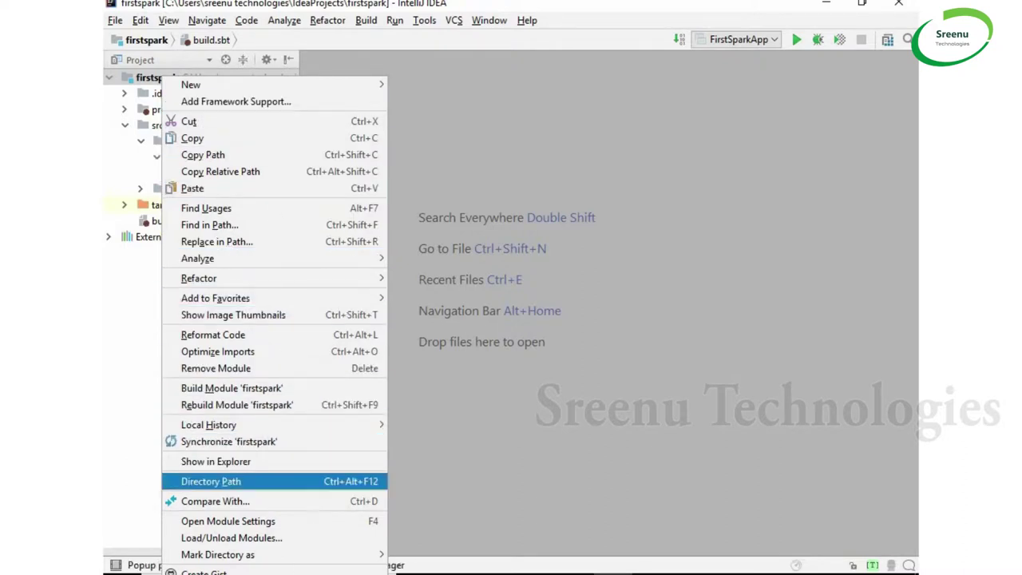
pyautogui.click(215, 370)
pyautogui.click(477, 313)
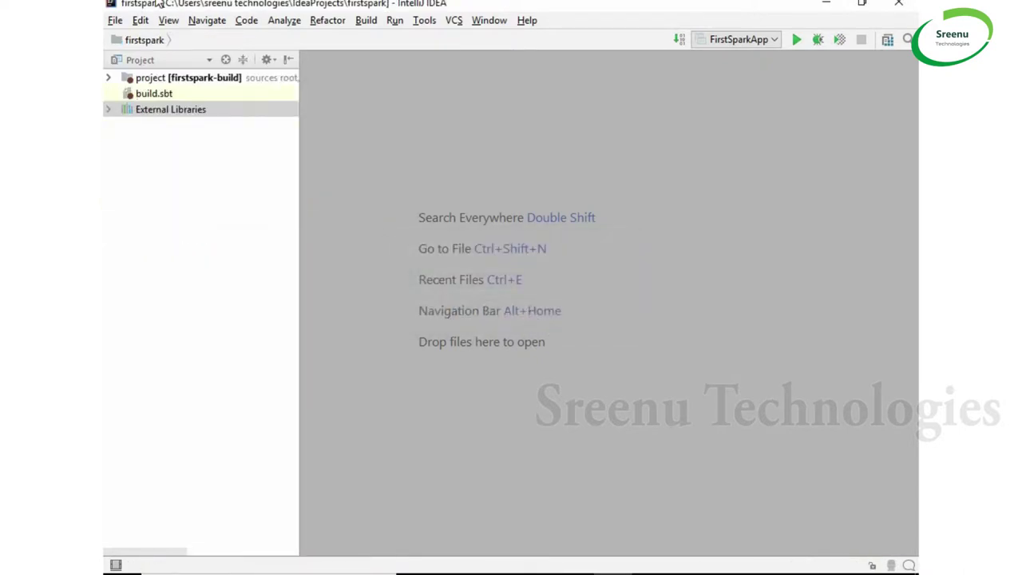
pyautogui.click(116, 22)
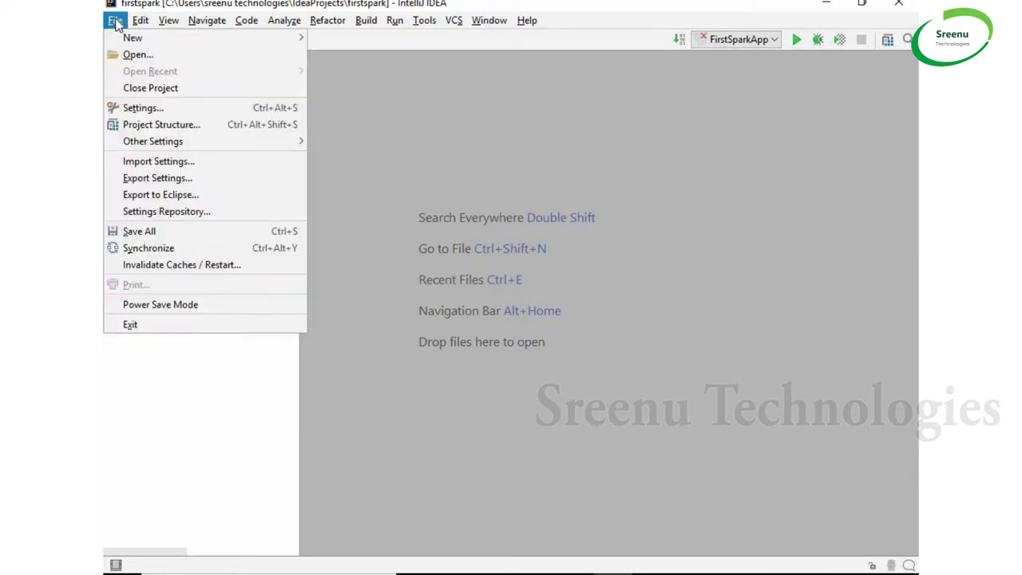
pyautogui.moveTo(128, 42)
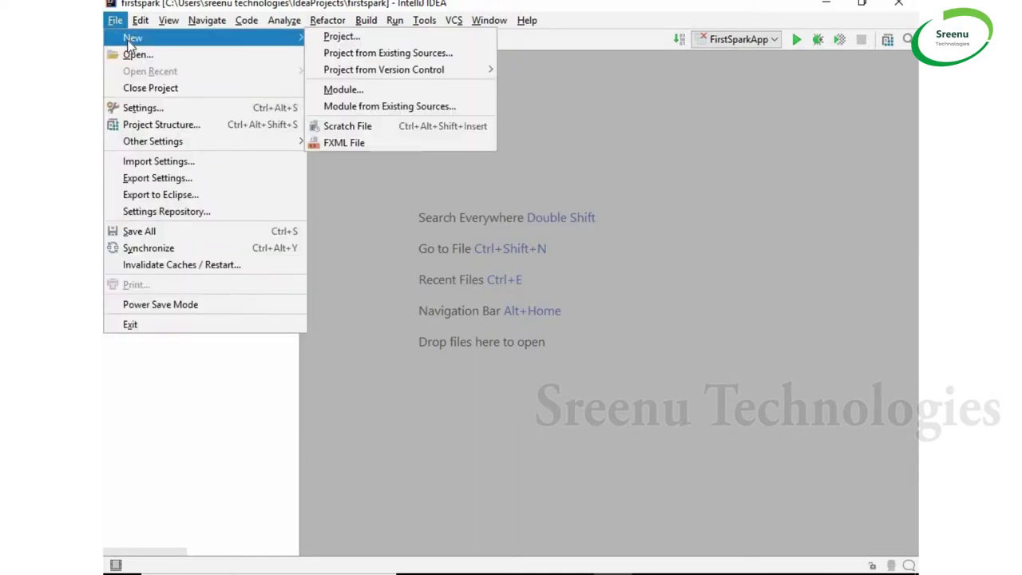
pyautogui.click(379, 46)
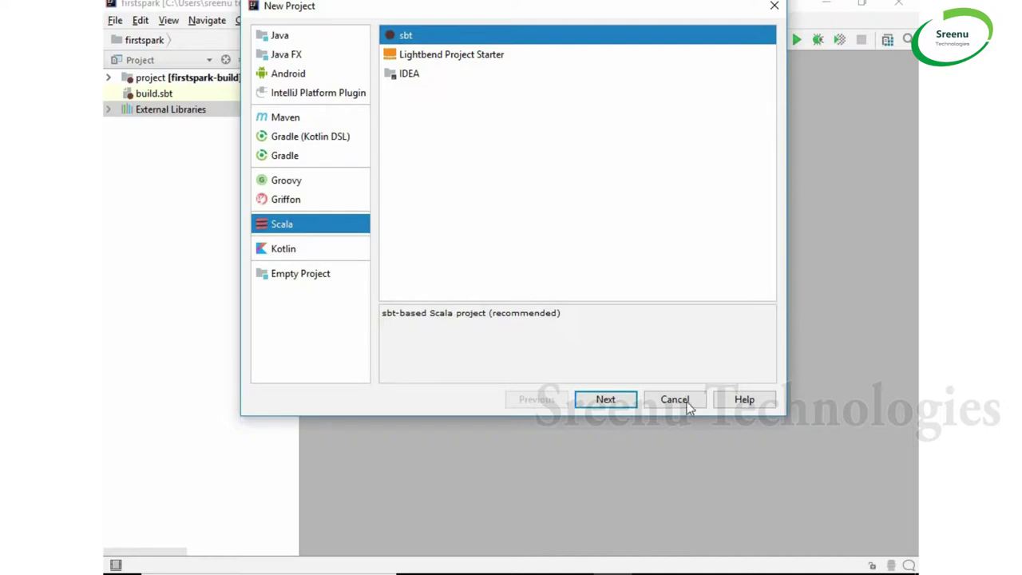
pyautogui.press('Escape')
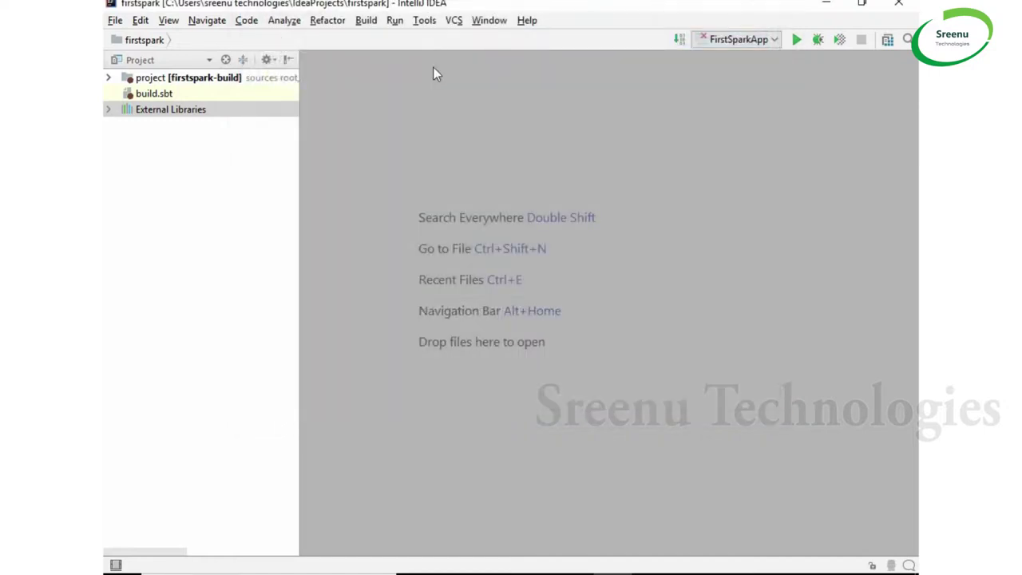
# - Find the Scala plugin among the installed plugins, uninstall it and restart the IDE
pyautogui.click(424, 22)
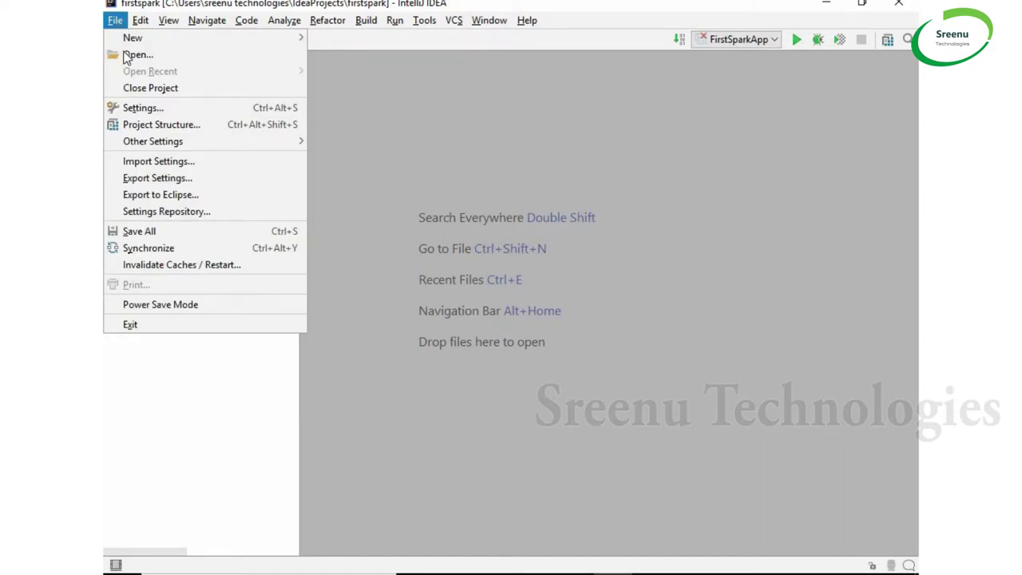
pyautogui.click(141, 108)
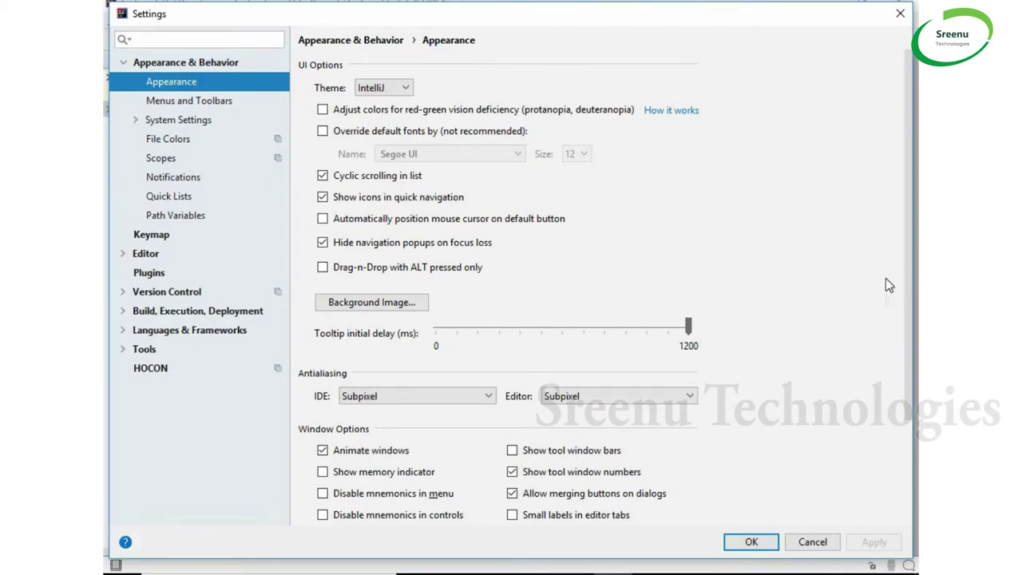
pyautogui.click(158, 272)
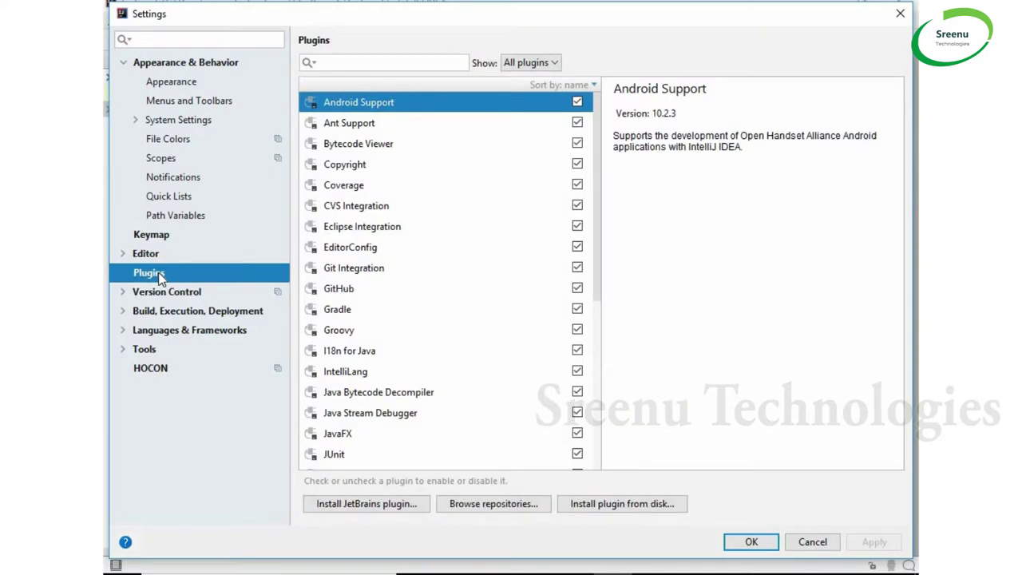
pyautogui.click(353, 63)
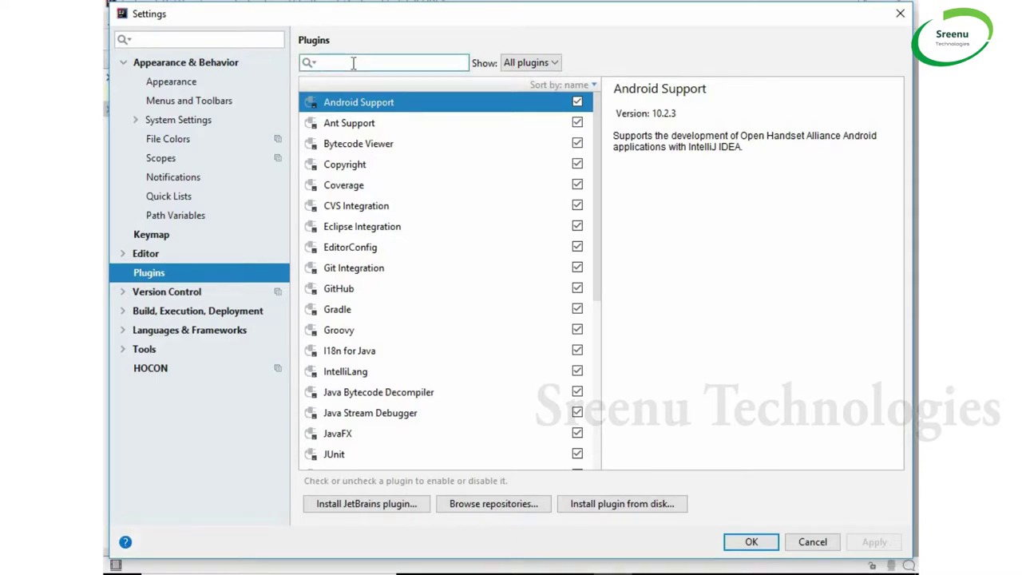
pyautogui.write('scala')
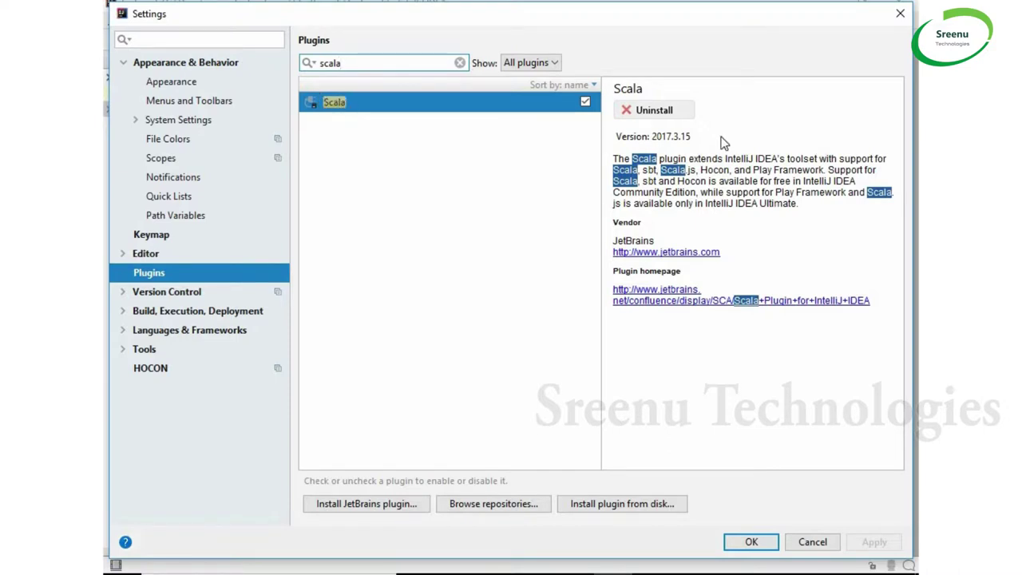
pyautogui.click(659, 111)
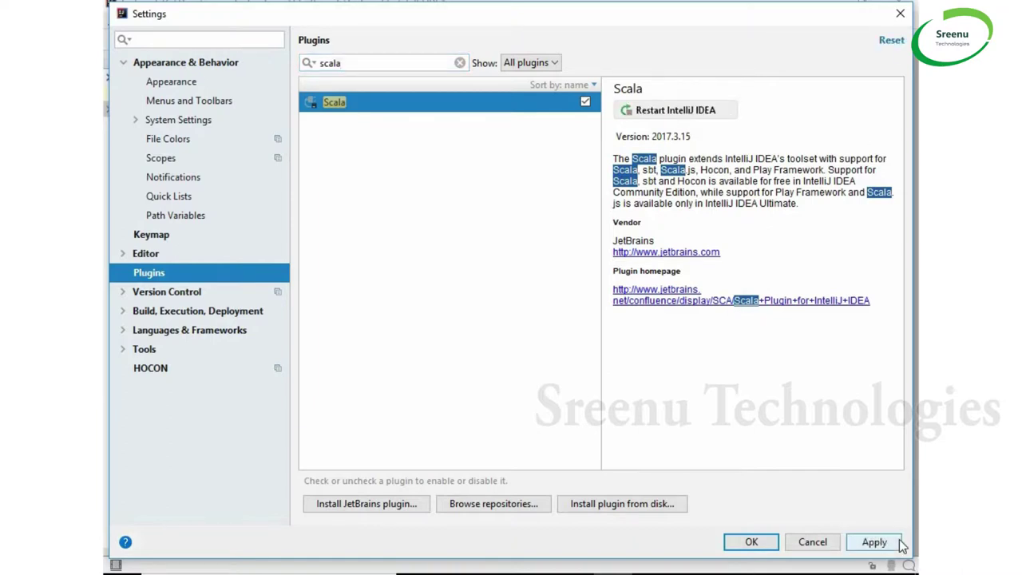
pyautogui.click(751, 543)
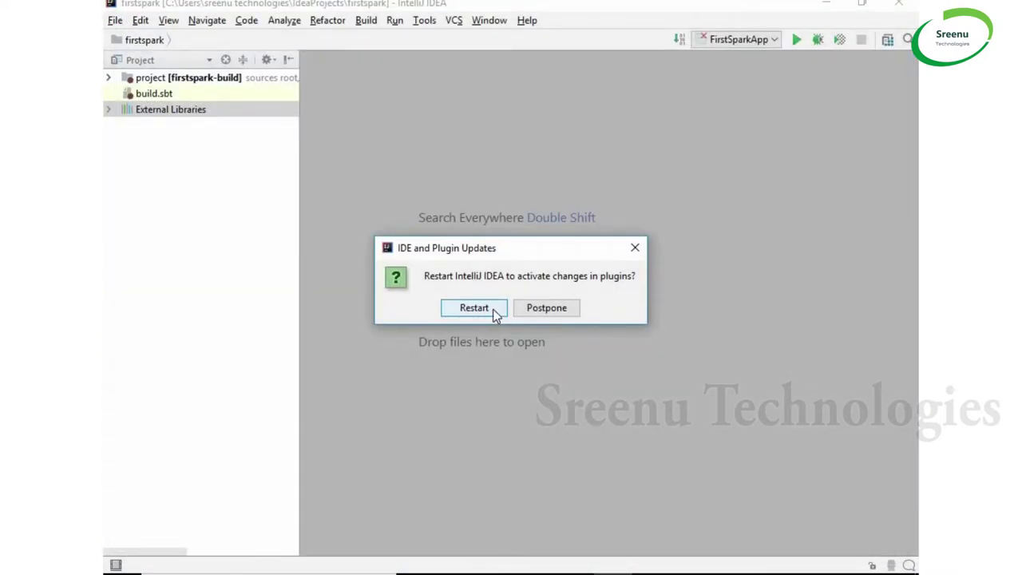
pyautogui.click(492, 309)
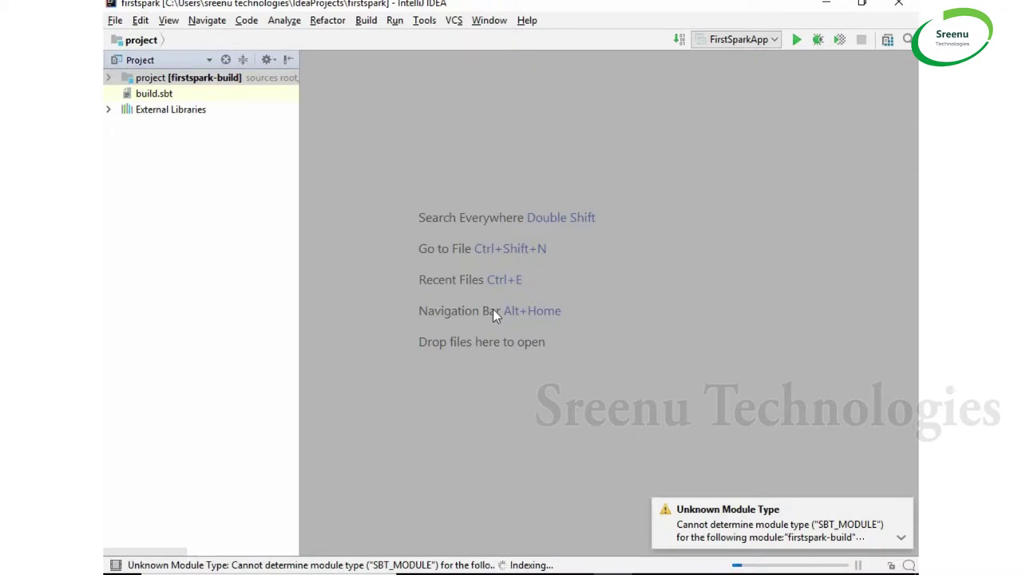
# - Remove the remaining firstspark-build module from the project
pyautogui.rightClick(213, 80)
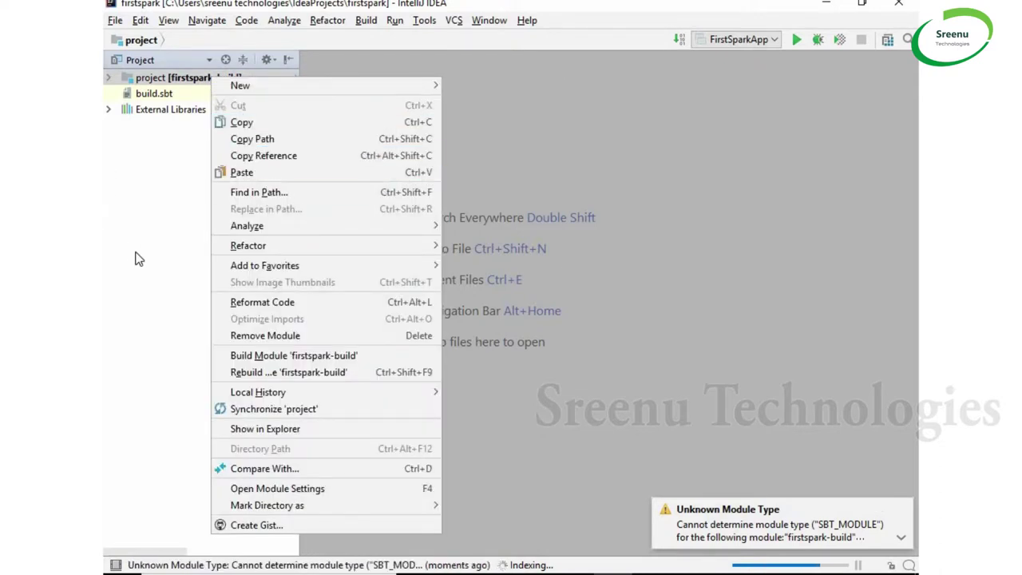
pyautogui.click(265, 336)
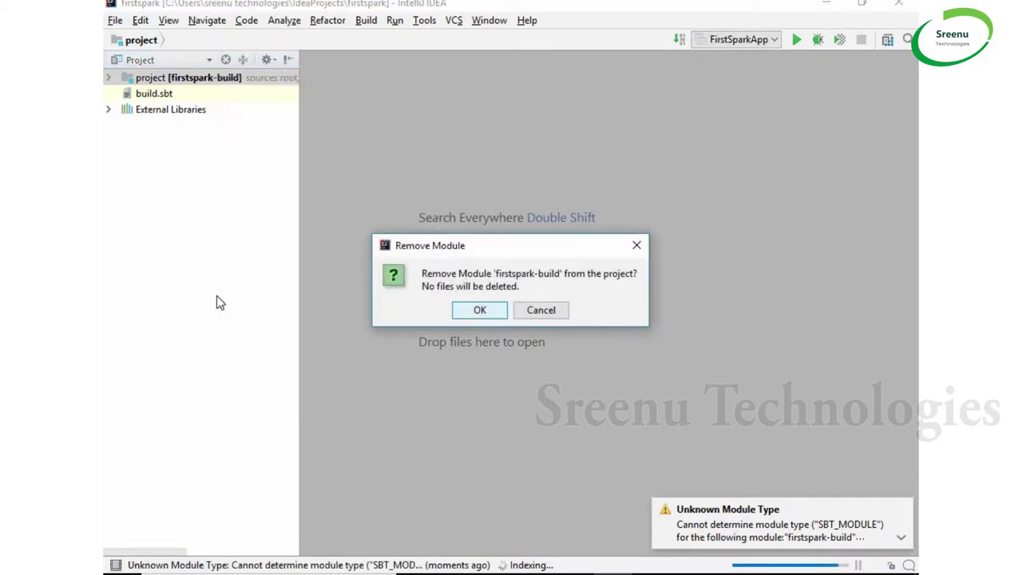
pyautogui.click(492, 308)
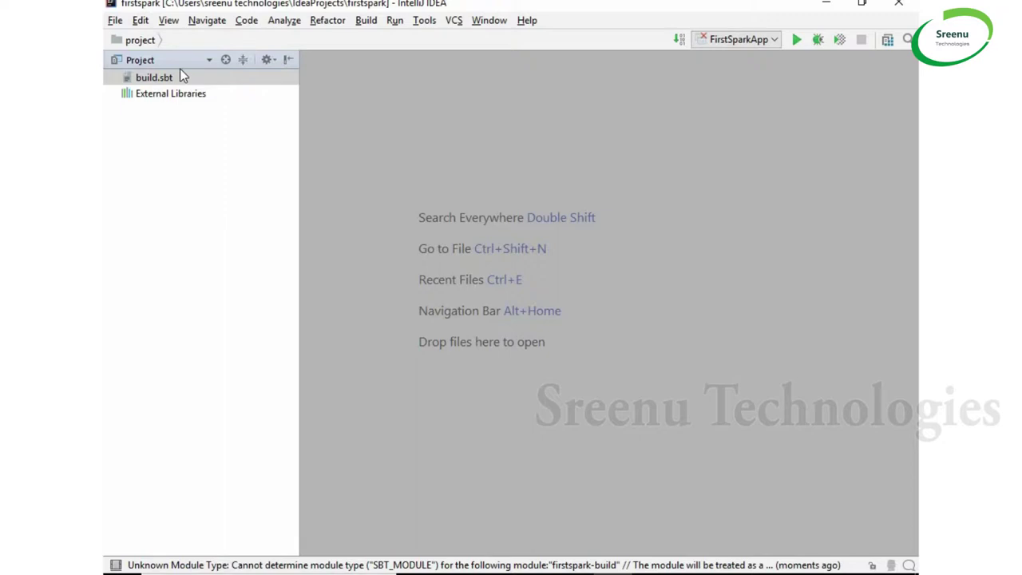
# - Search the IDE's plugins for "scala" and extend the search to the plugin repositories
pyautogui.click(115, 23)
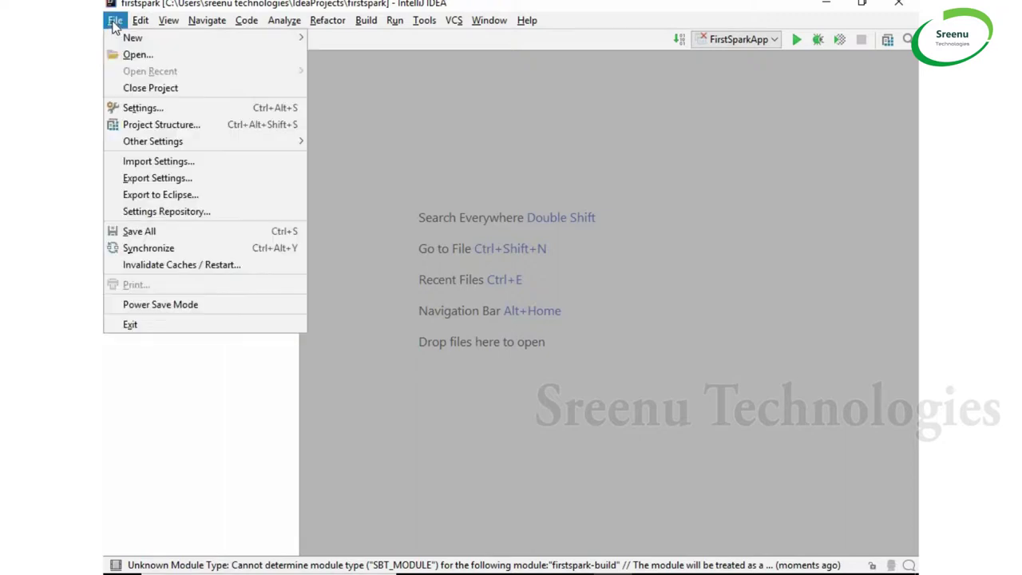
pyautogui.click(141, 108)
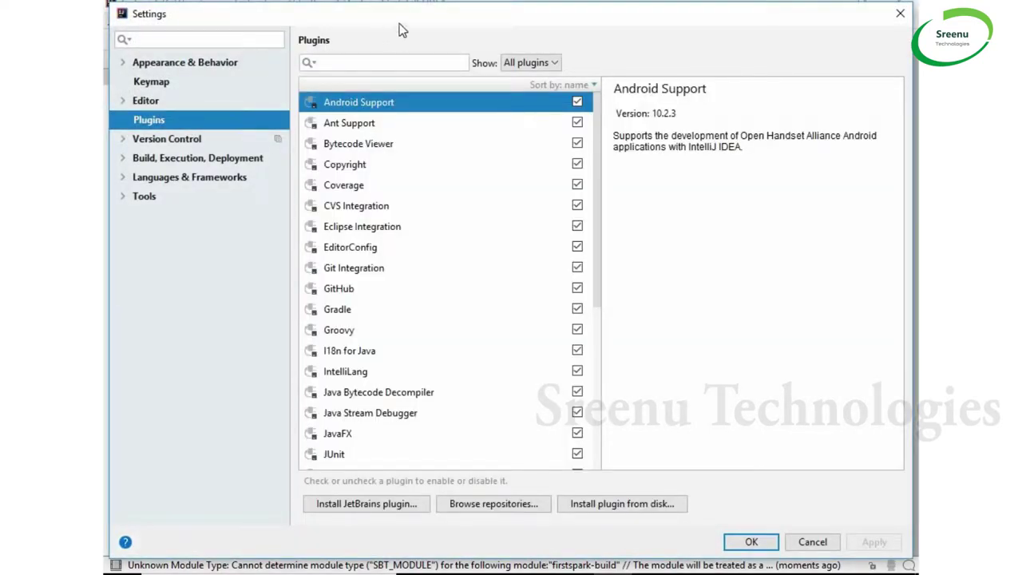
pyautogui.click(393, 61)
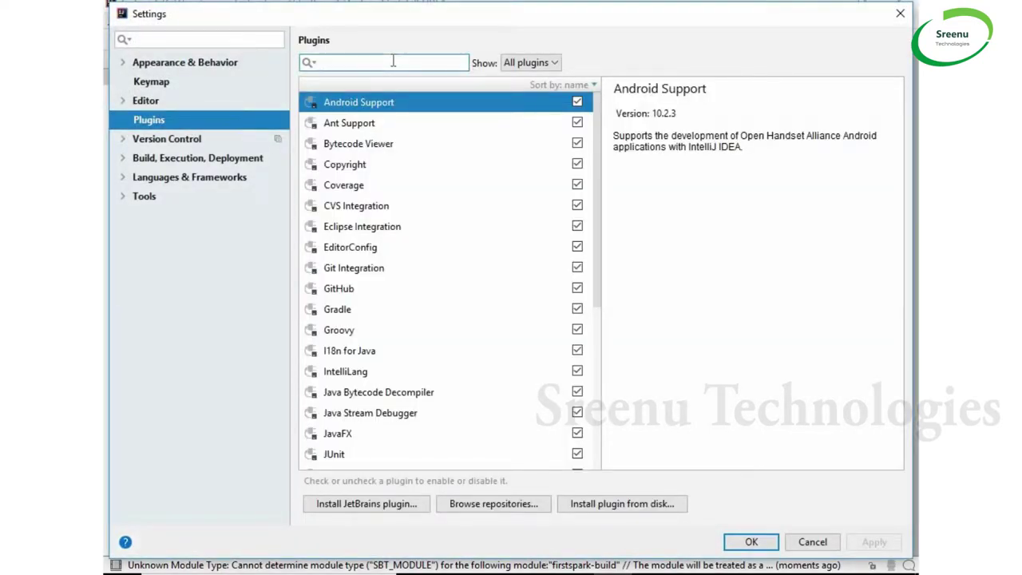
pyautogui.write('scala')
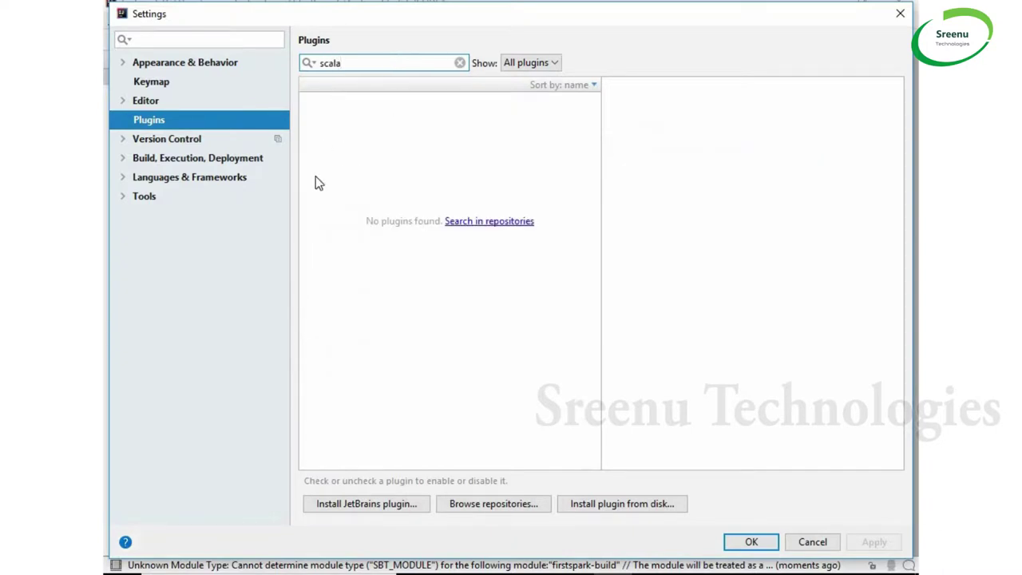
pyautogui.click(476, 225)
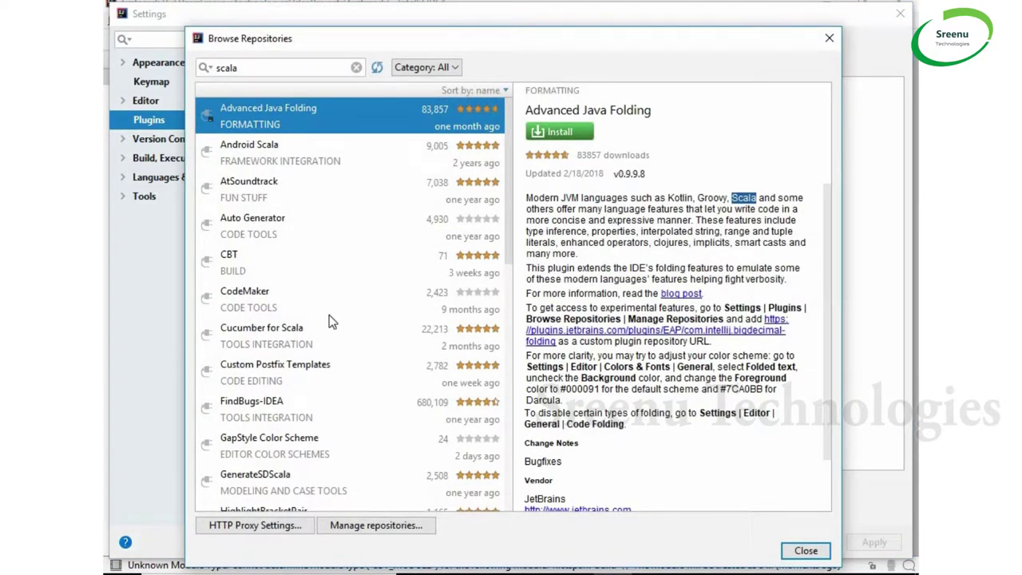
# - Install the Scala plugin of the Languages category from the repository results
pyautogui.scroll(-3, 329, 315)
pyautogui.scroll(-1, 333, 317)
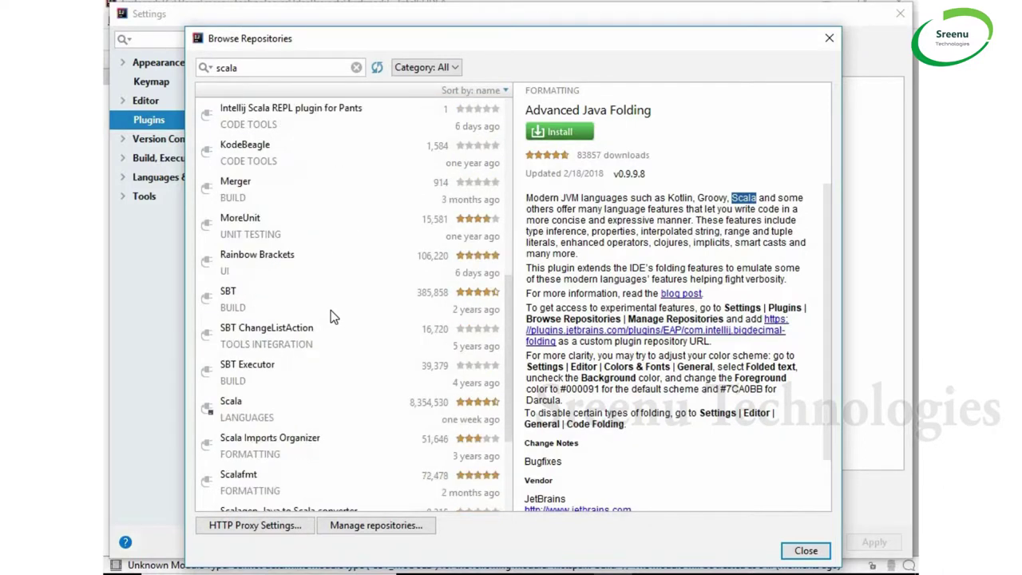
pyautogui.scroll(-1, 330, 309)
pyautogui.scroll(-1, 331, 309)
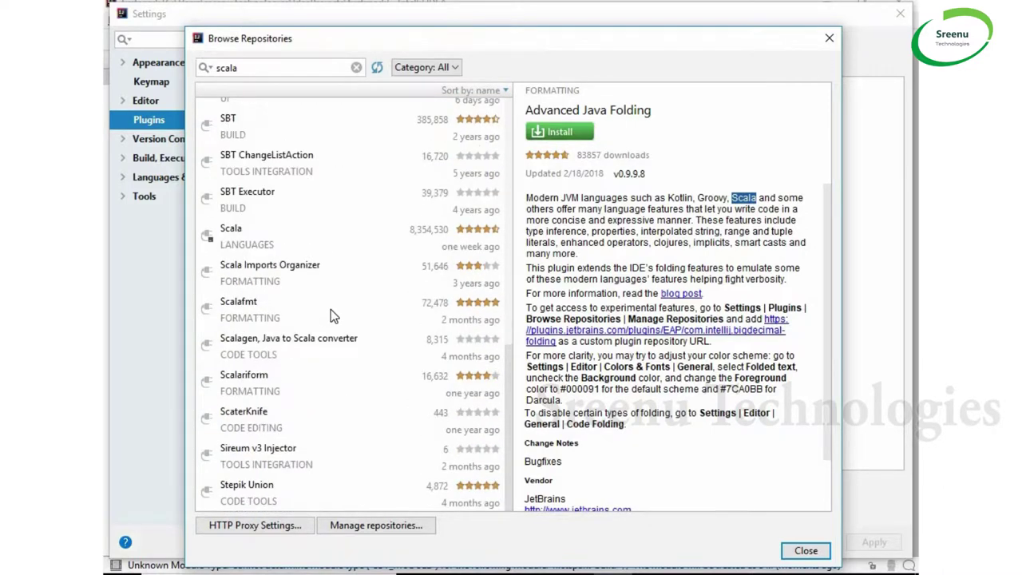
pyautogui.click(230, 243)
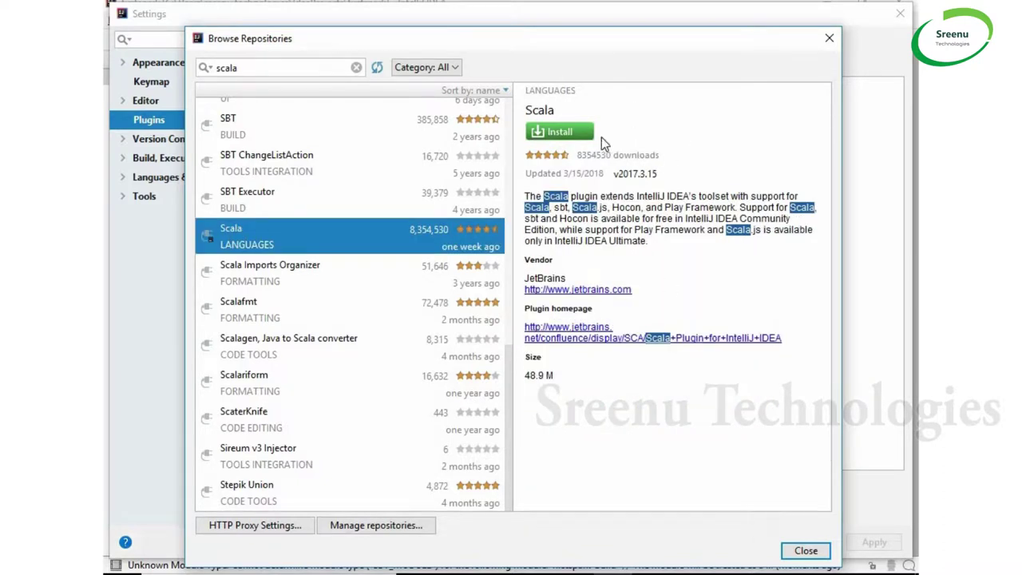
pyautogui.click(574, 137)
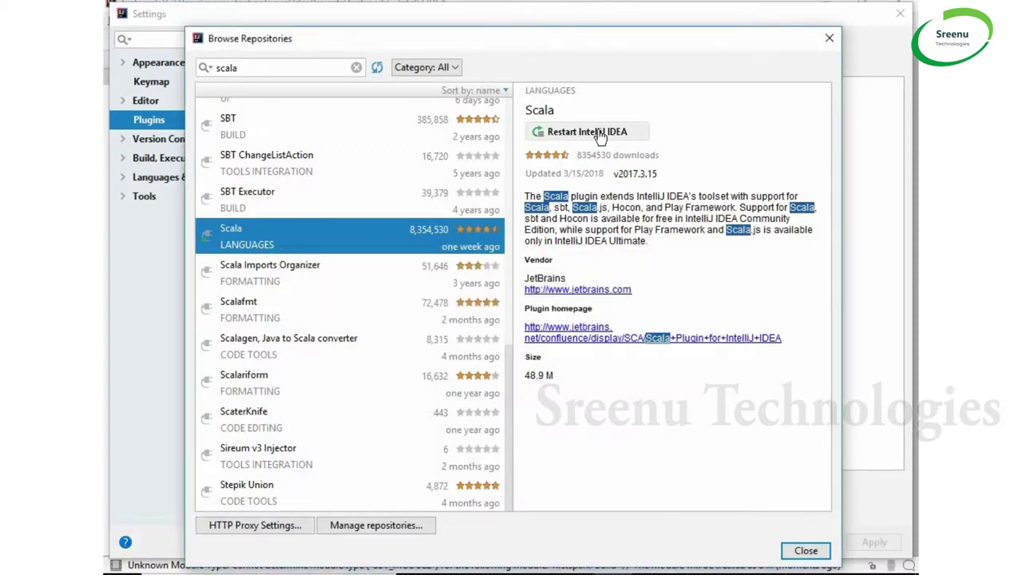
# - Leave the repository browser, apply the plugin changes and restart the IDE to activate them
pyautogui.click(807, 547)
pyautogui.click(874, 542)
pyautogui.click(740, 546)
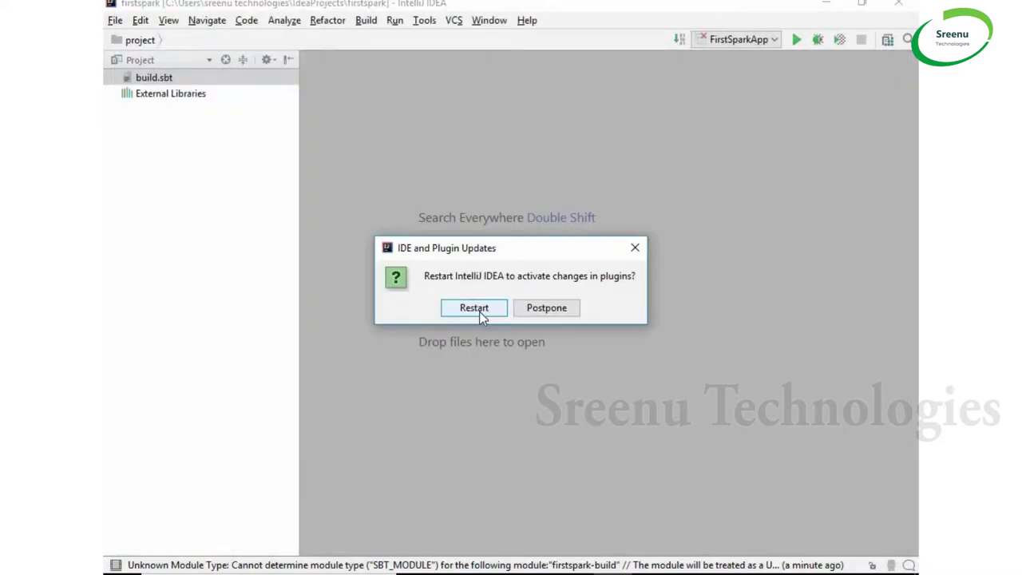
pyautogui.click(474, 308)
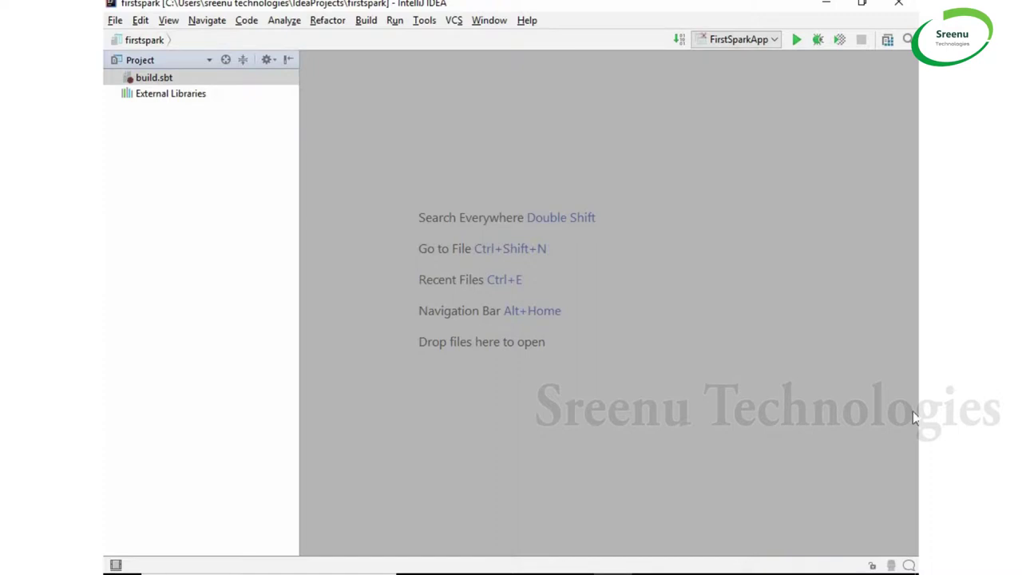
# - Start a new project of the Scala sbt type and proceed to its settings
pyautogui.click(115, 22)
pyautogui.moveTo(240, 39)
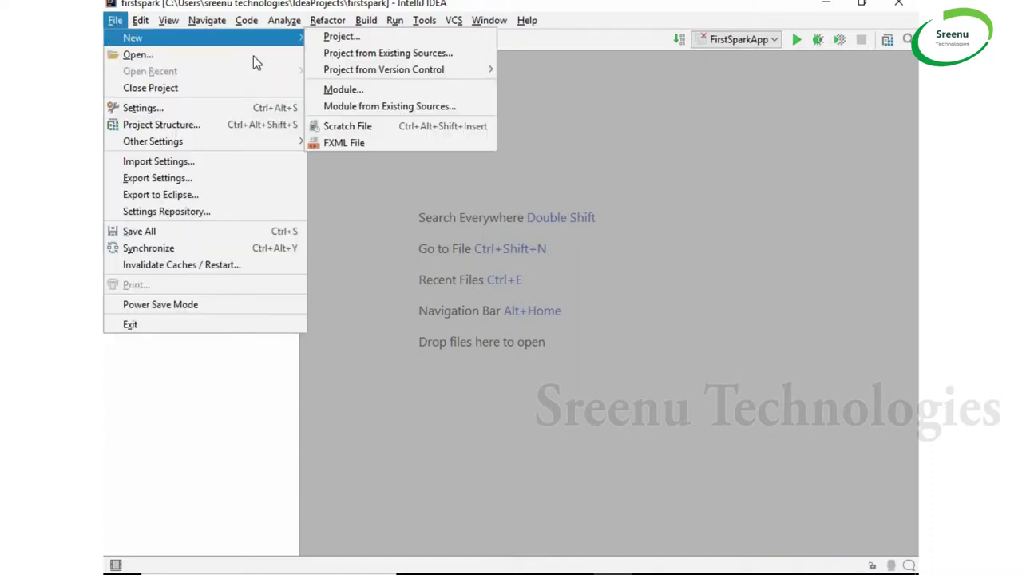
pyautogui.click(125, 24)
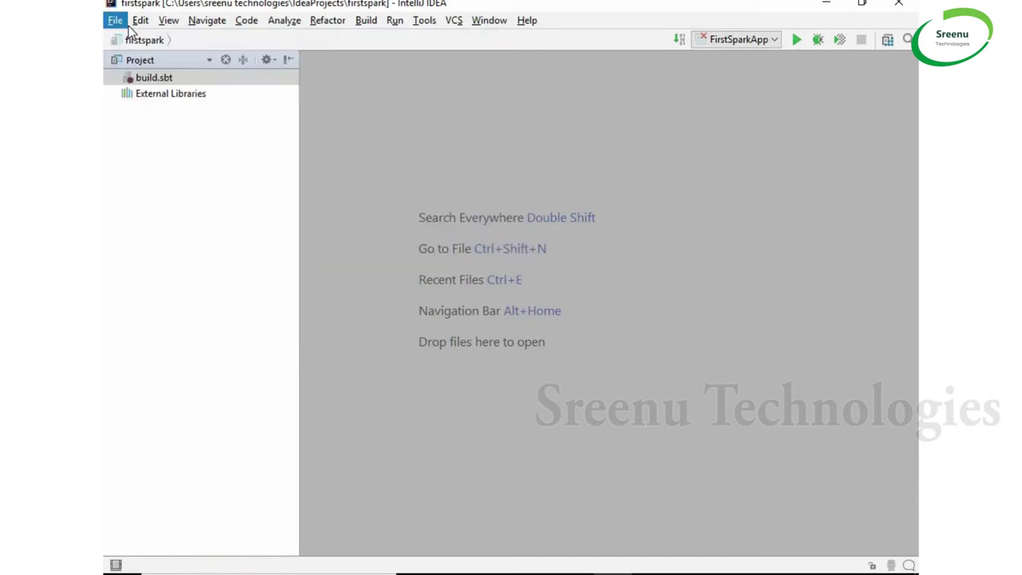
pyautogui.moveTo(115, 20)
pyautogui.moveTo(287, 37)
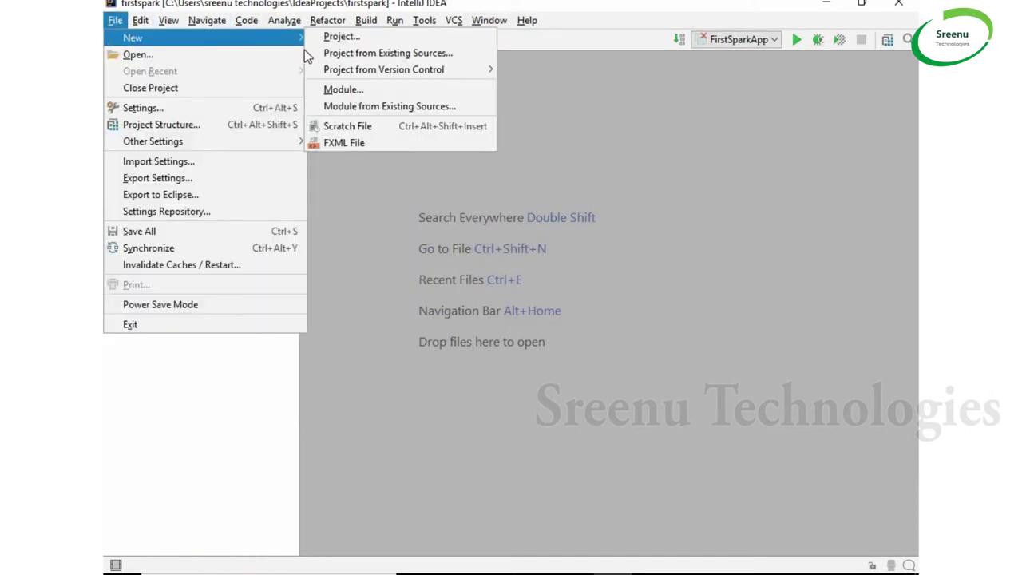
pyautogui.click(349, 37)
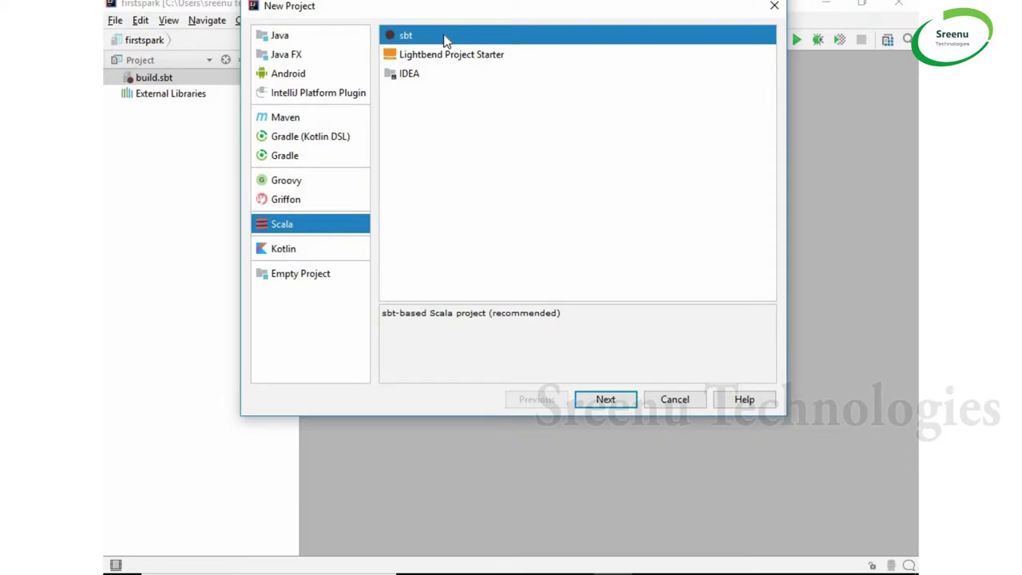
pyautogui.click(604, 401)
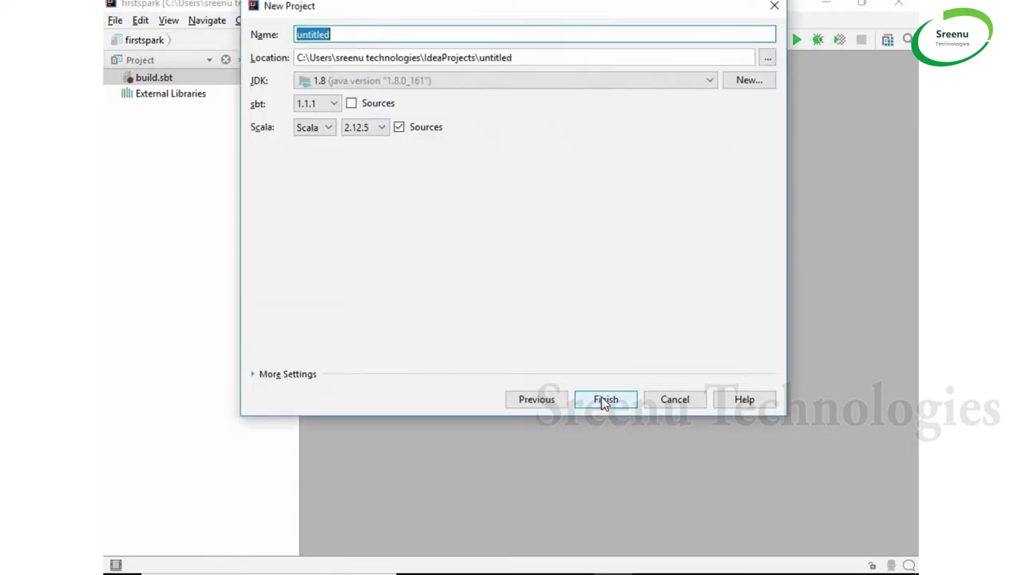
# - Name the project FirstSparkApp1, set its Scala version to 2.11.12 and create it in the current window
pyautogui.write('FirstSpa')
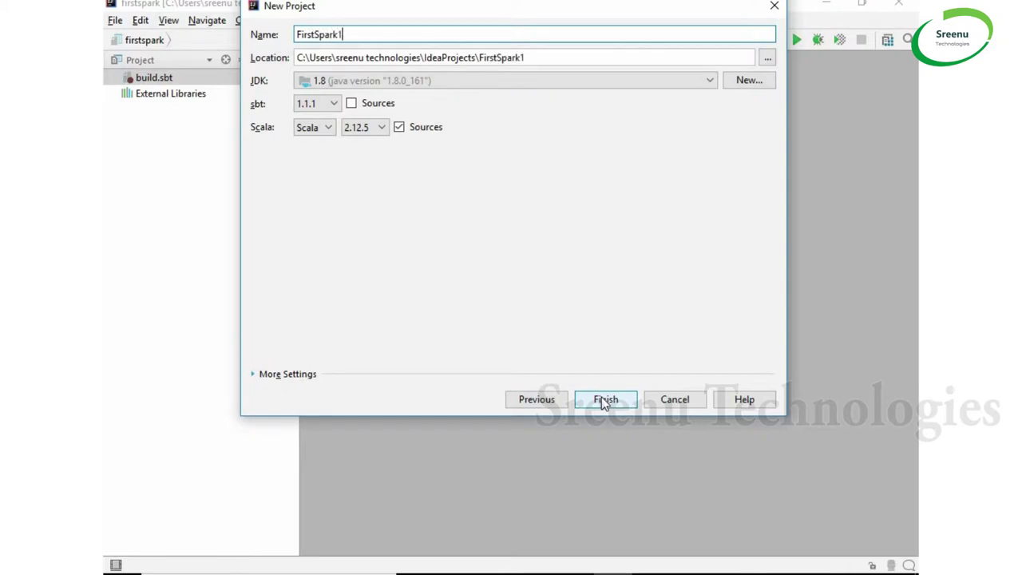
pyautogui.write('rkApp')
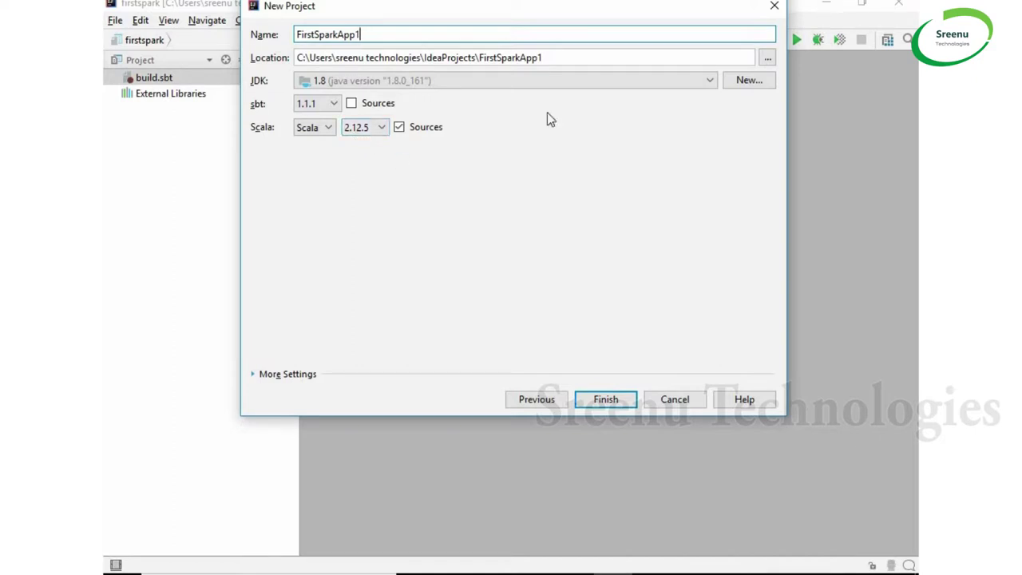
pyautogui.click(383, 128)
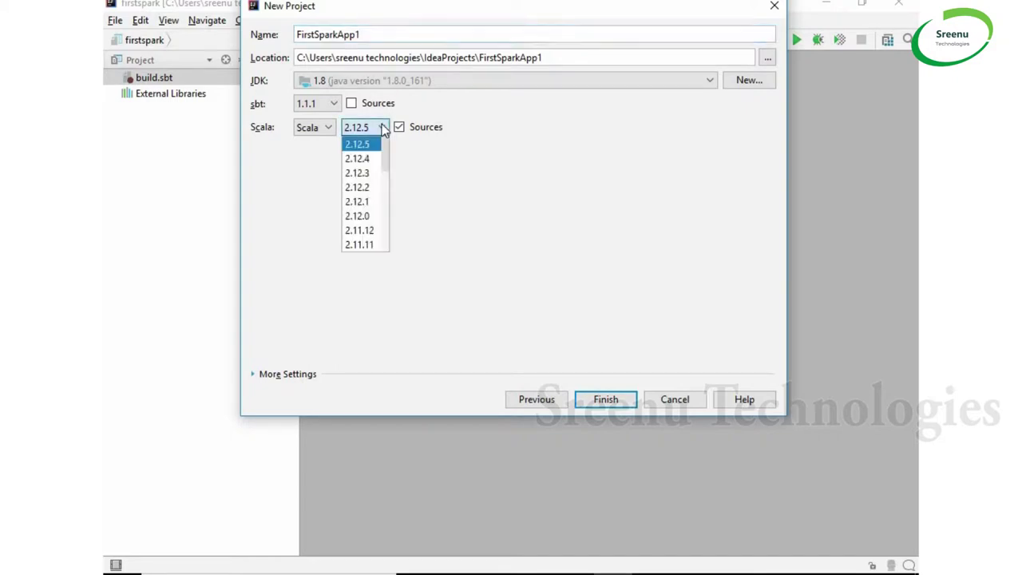
pyautogui.click(368, 230)
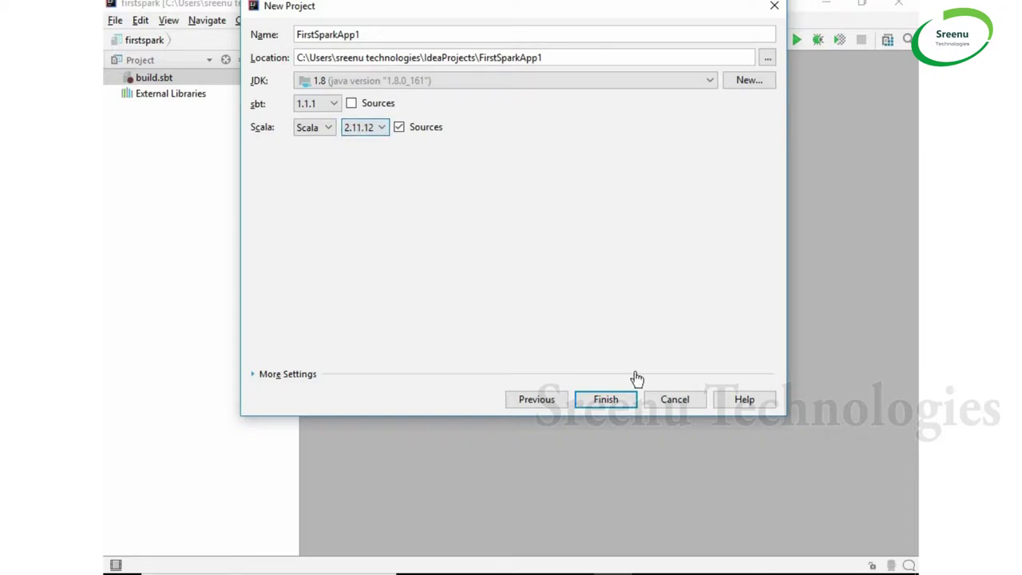
pyautogui.click(615, 401)
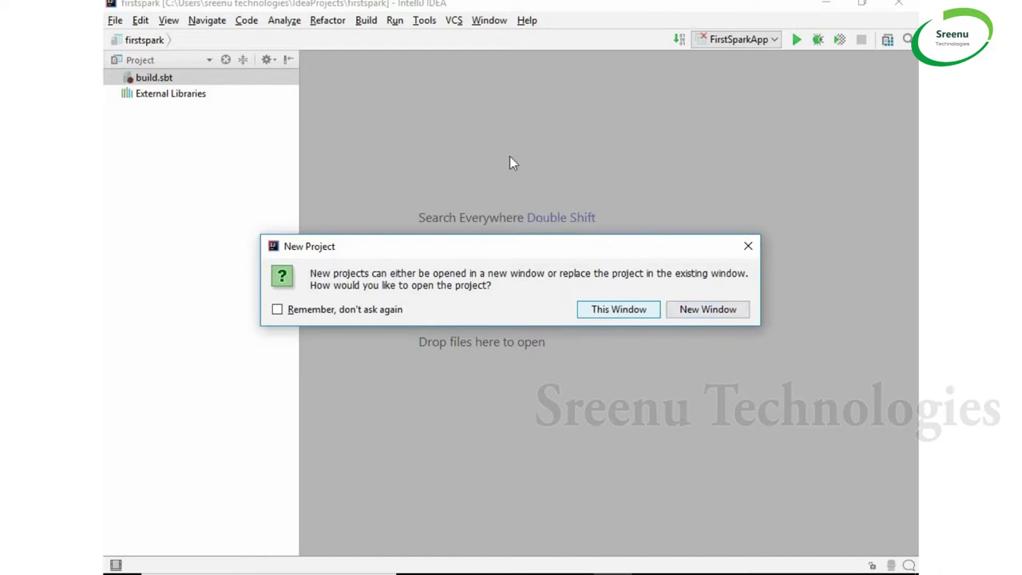
pyautogui.click(636, 310)
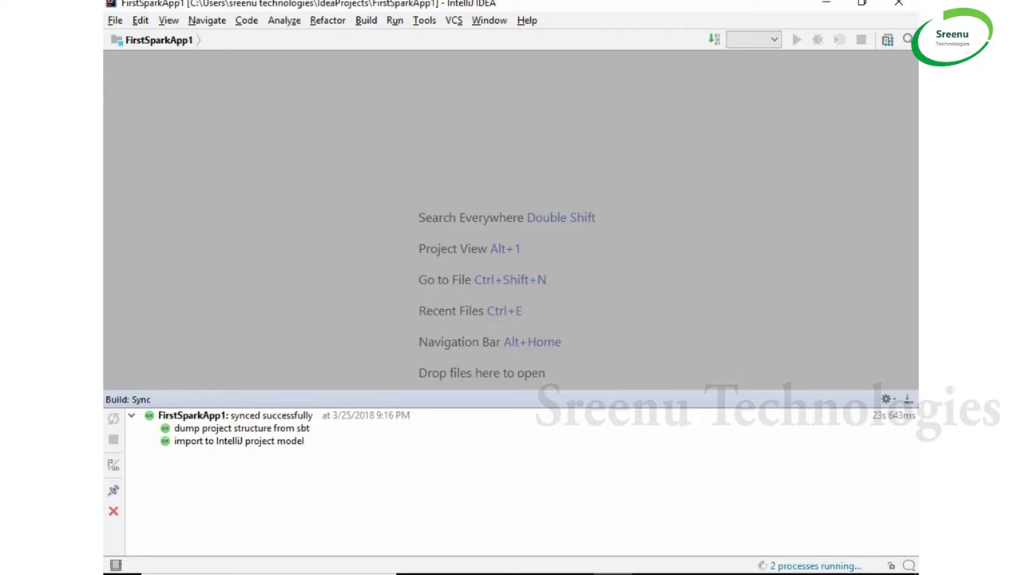
# - Switch to the notes in the text editor and add "assume i am writing sparkcore application" below item 4
pyautogui.hotkey('alt', 'Tab')
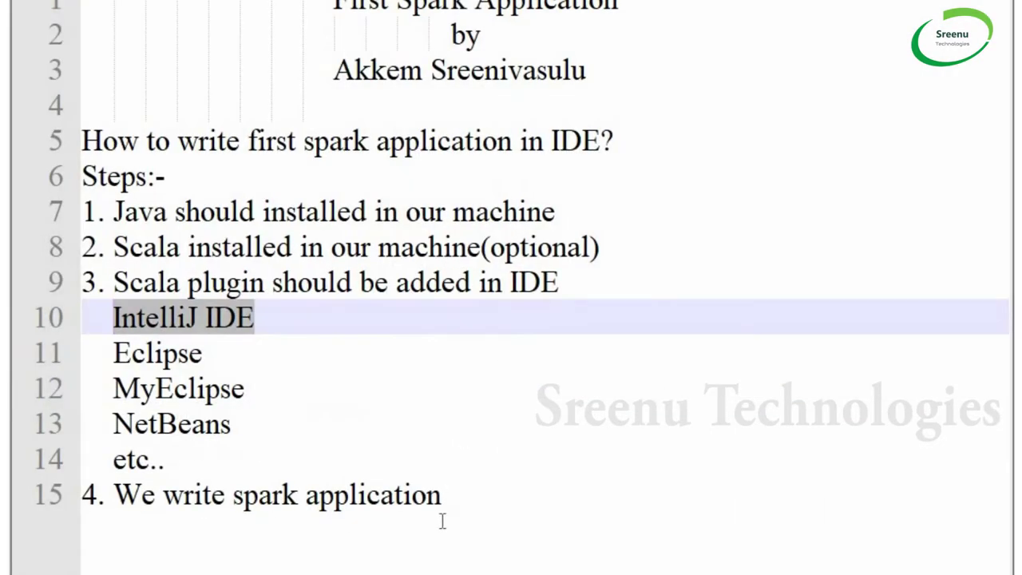
pyautogui.click(480, 492)
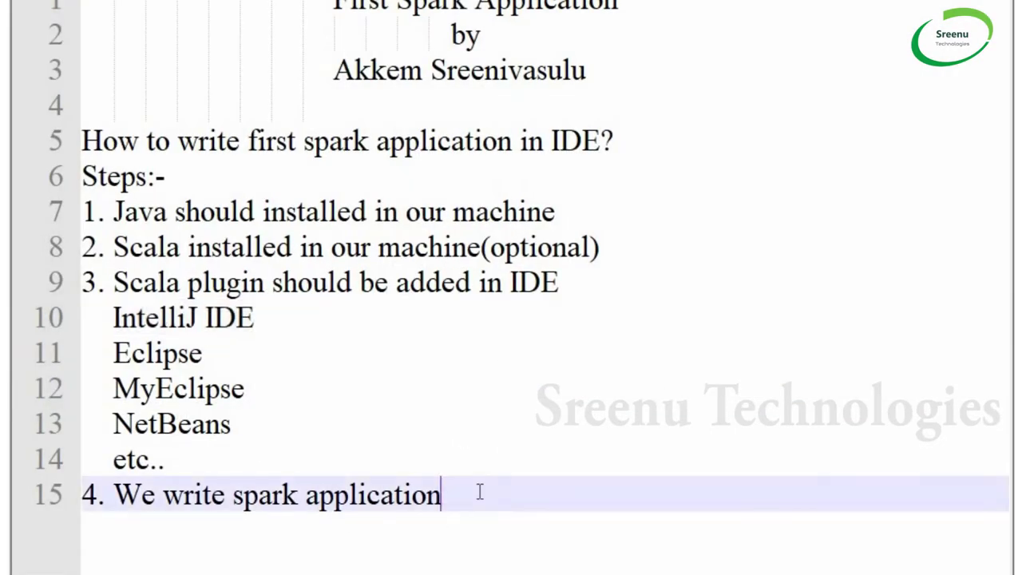
pyautogui.press('Return')
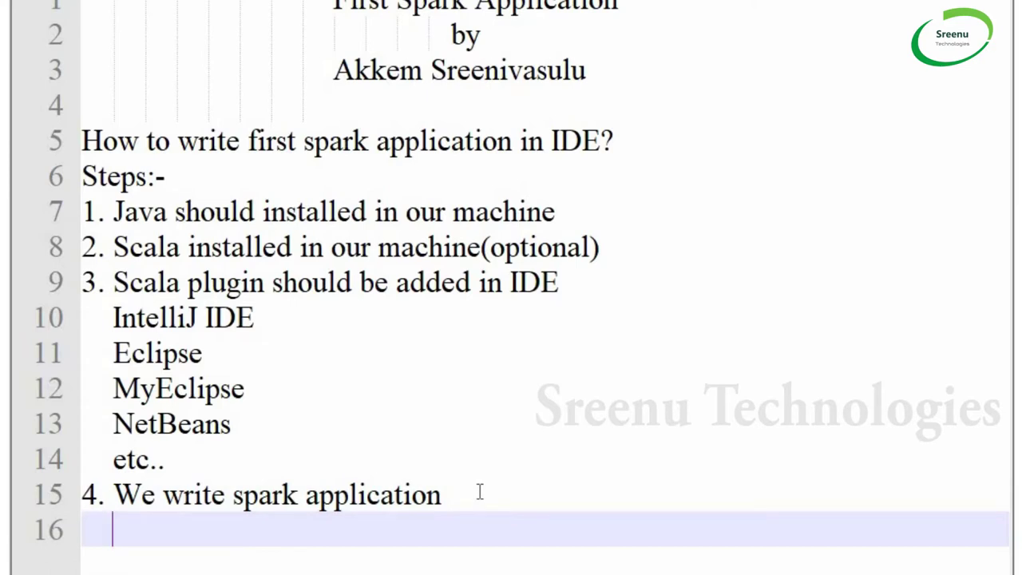
pyautogui.write('A')
pyautogui.press('BackSpace')
pyautogui.write('assu')
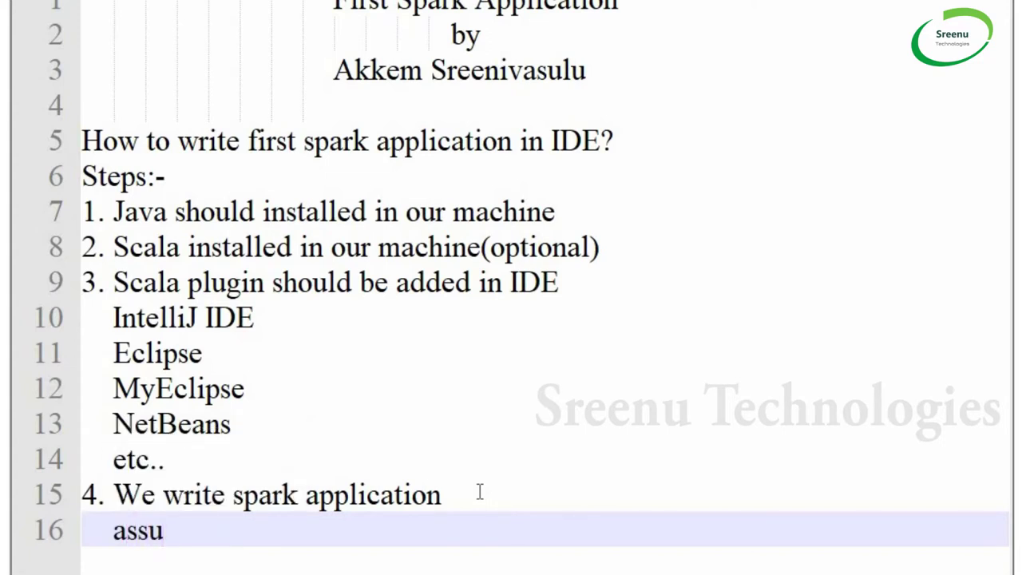
pyautogui.write('me i am write')
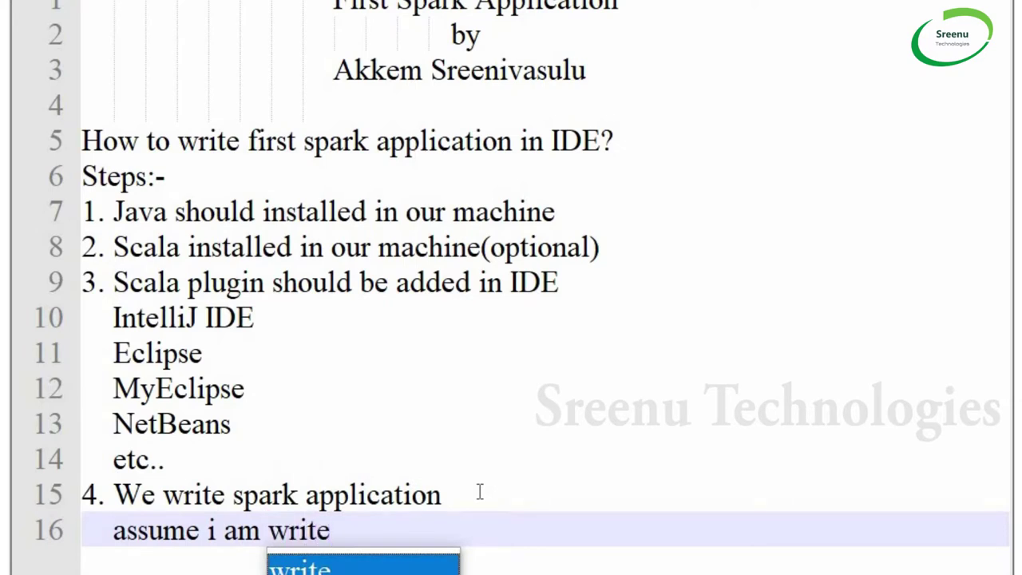
pyautogui.press('BackSpace')
pyautogui.write('i')
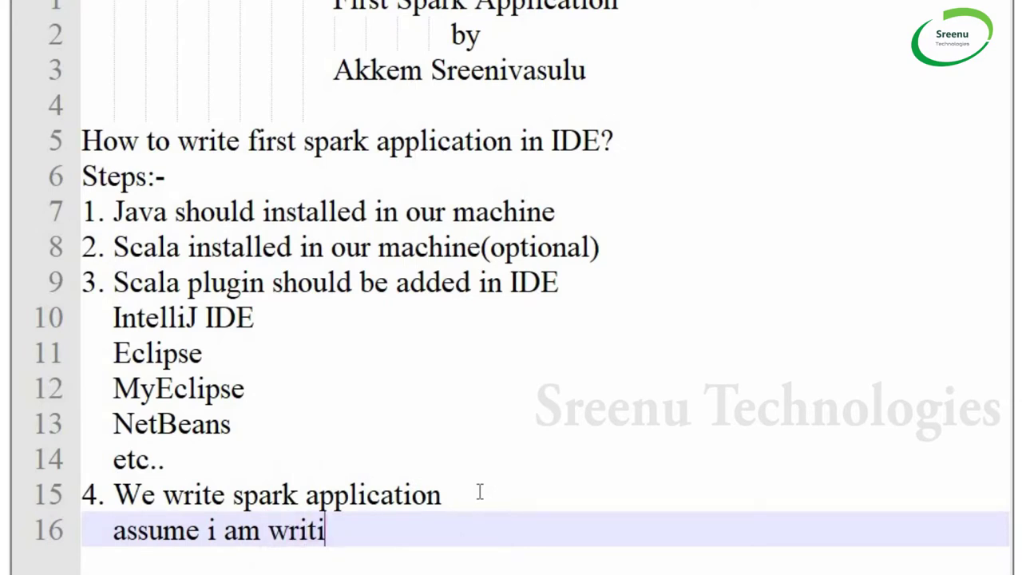
pyautogui.write('ng spa')
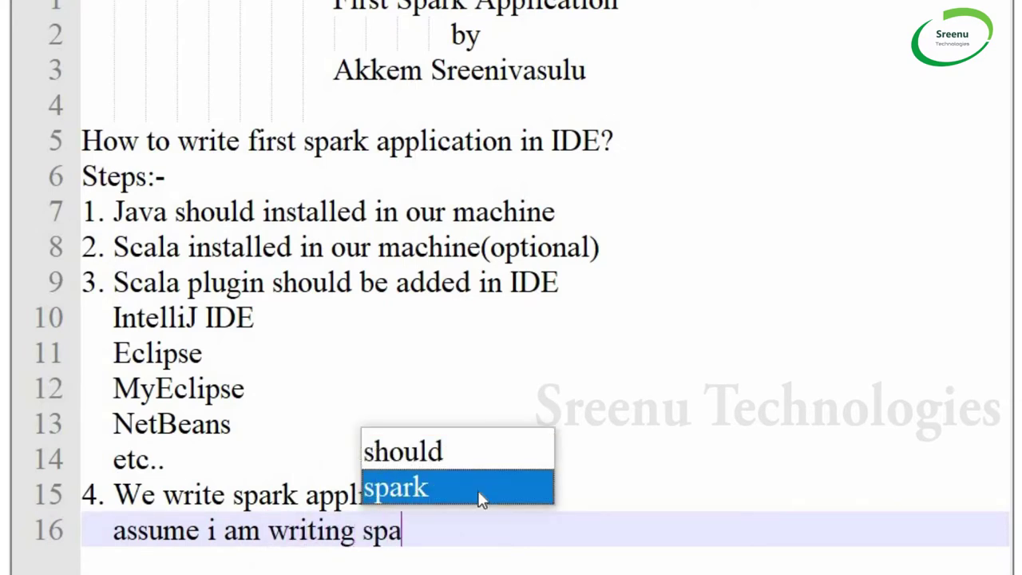
pyautogui.write('rkcor')
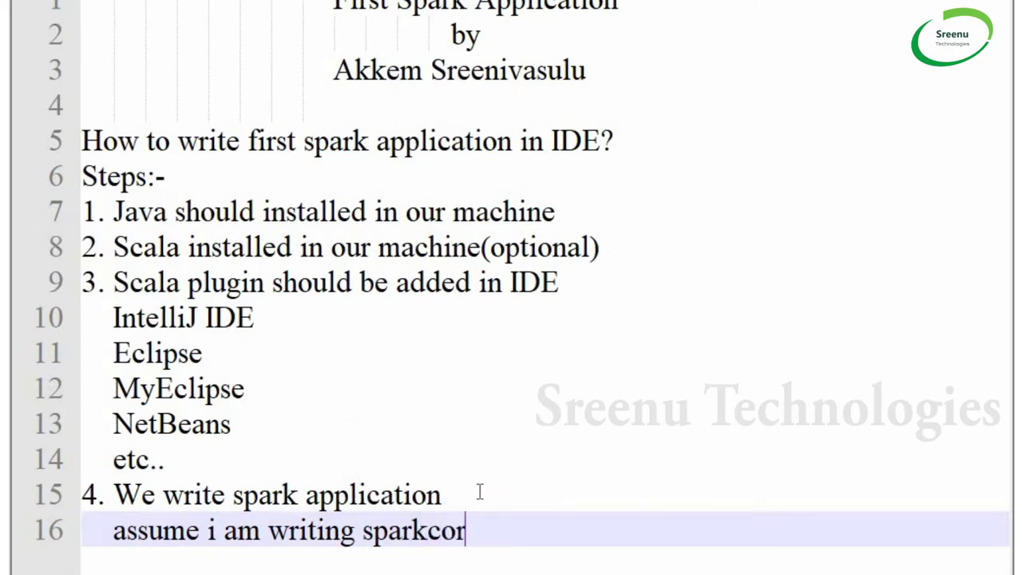
pyautogui.write('e app')
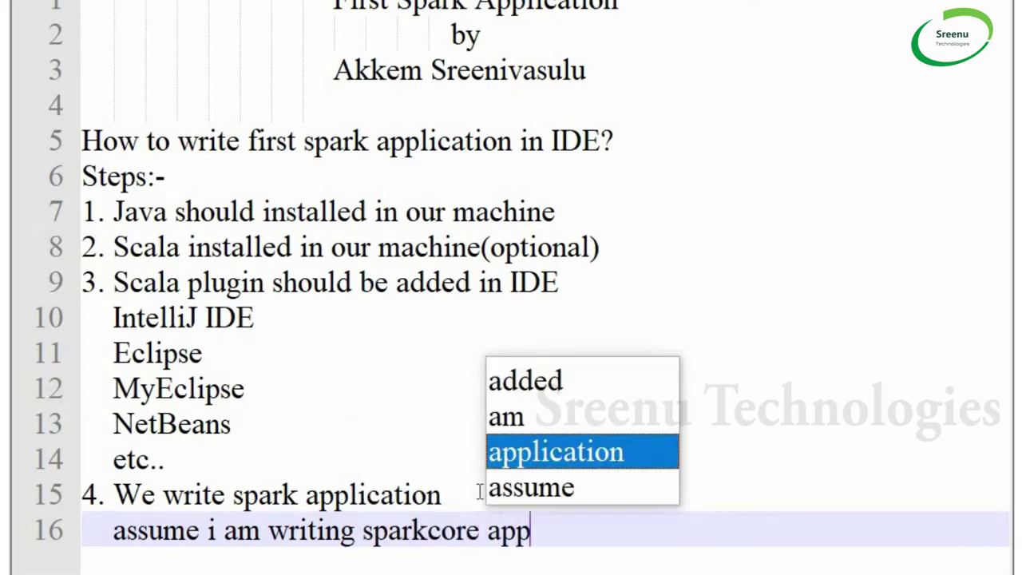
pyautogui.press('Return')
# - Add the line "spark-core api -- spark-core jar file" below the sparkcore application note
pyautogui.press('Return')
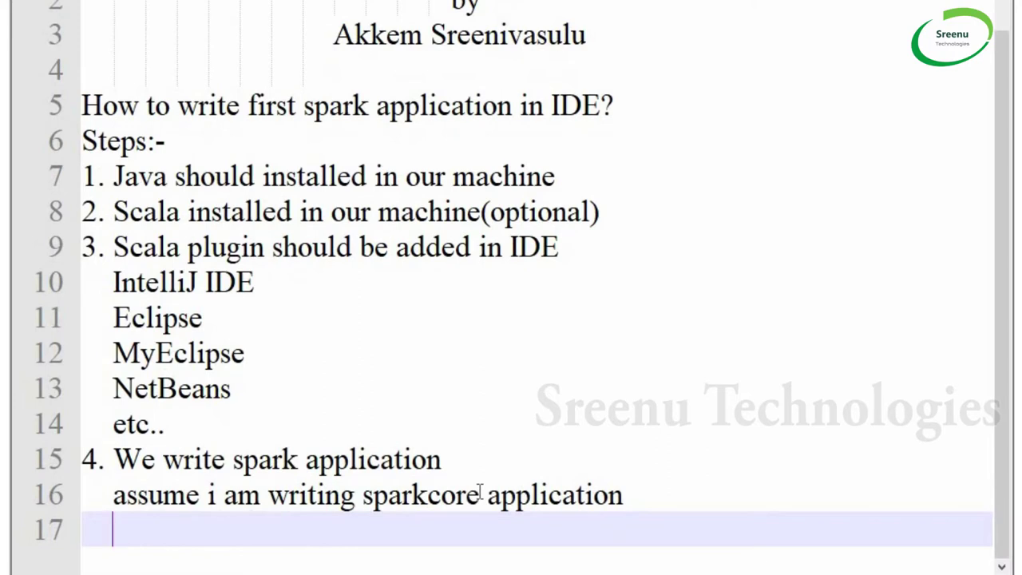
pyautogui.write('spark-core a')
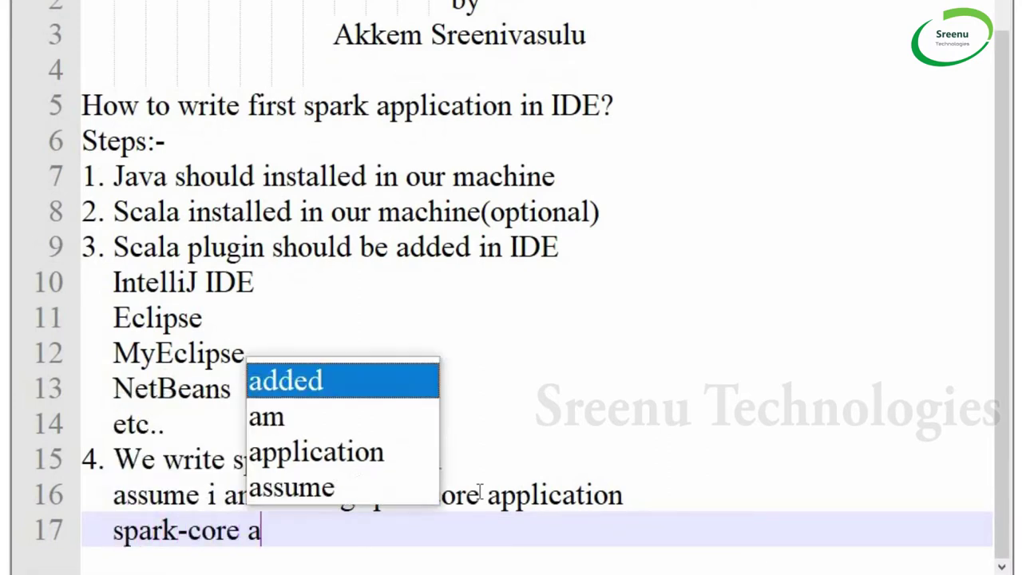
pyautogui.write('pp')
pyautogui.press('BackSpace')
pyautogui.write('i')
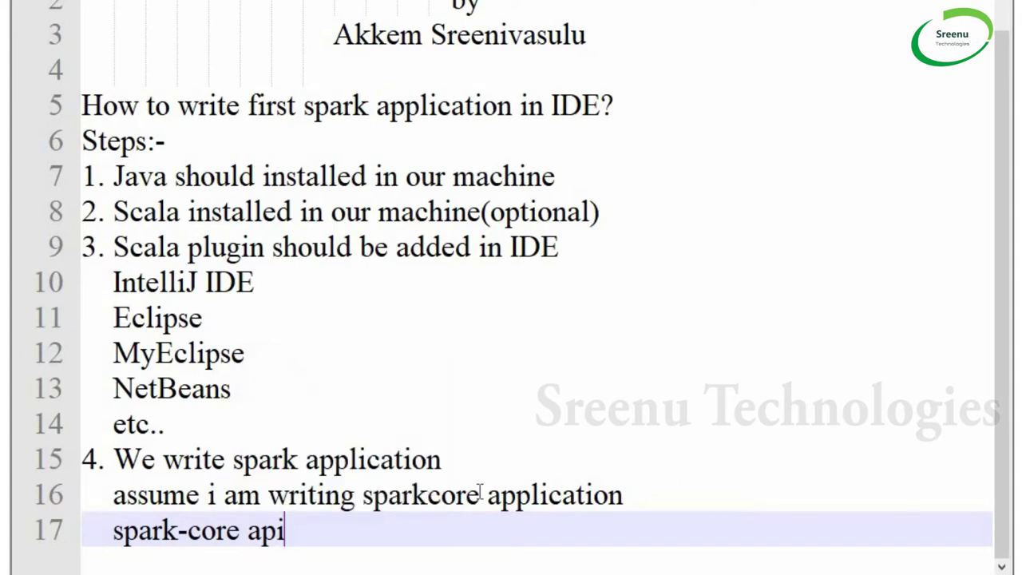
pyautogui.write(' -- spark')
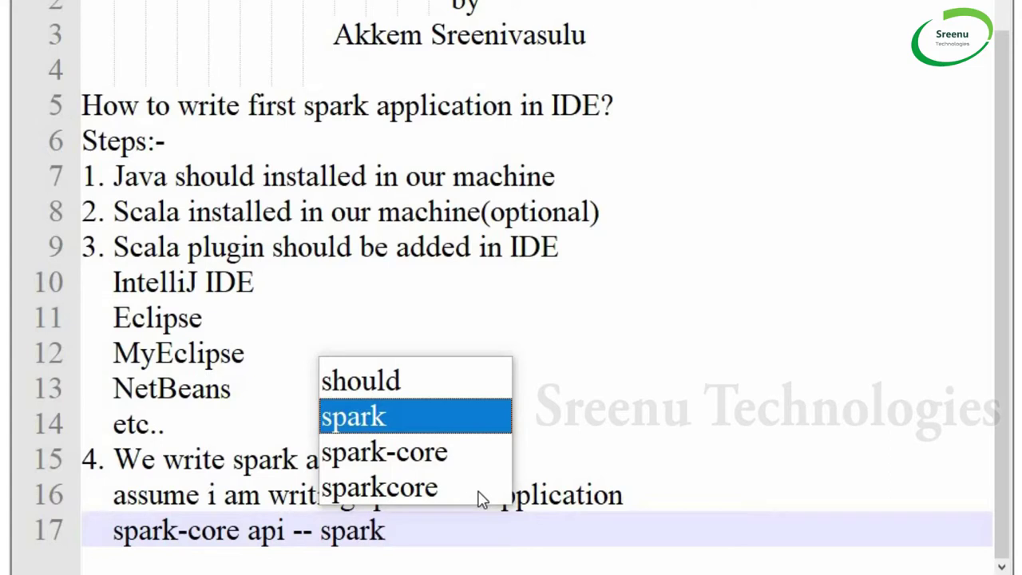
pyautogui.write('-core ')
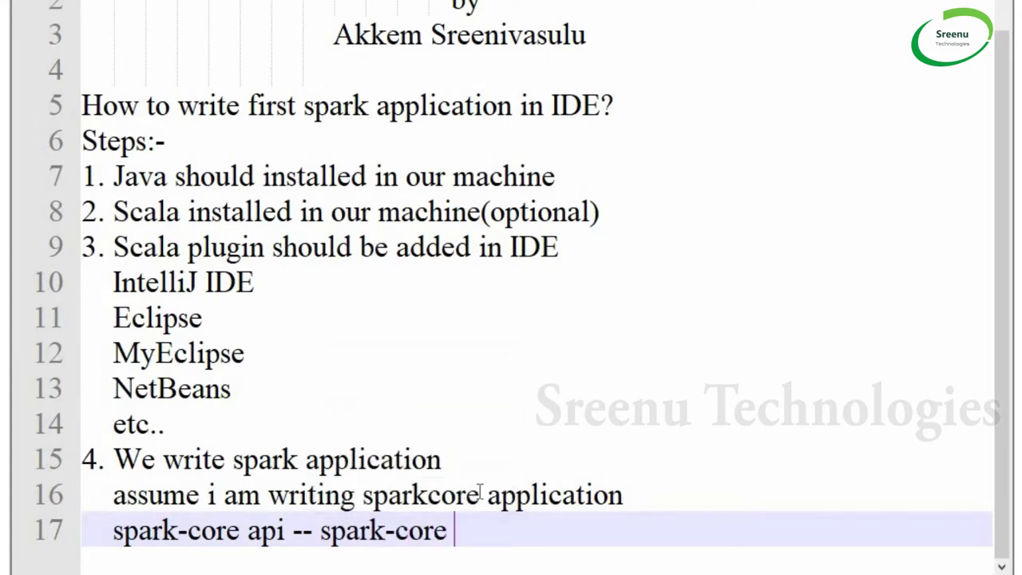
pyautogui.write('jar file')
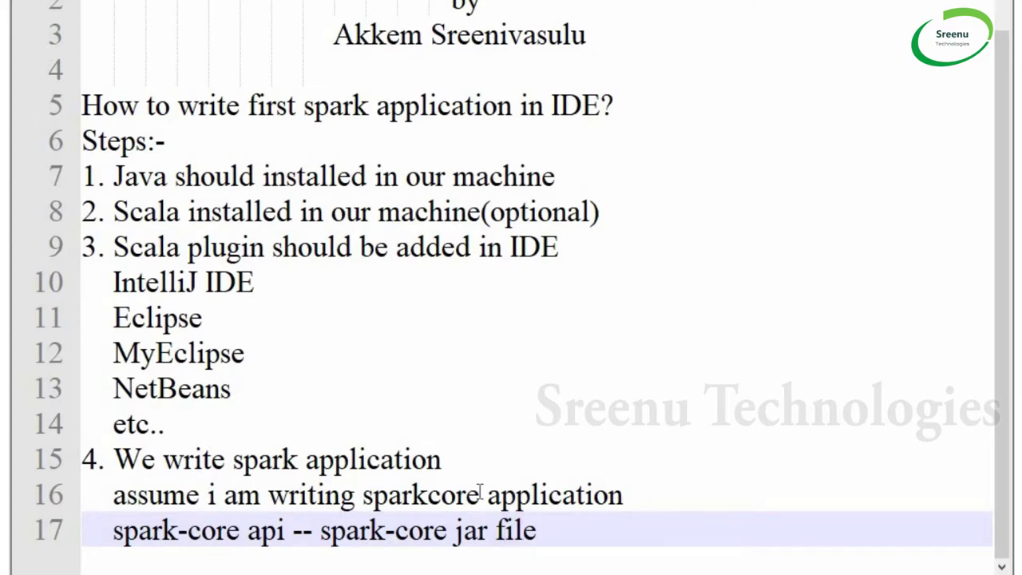
# - Begin another note line with "spark-sql" below the spark-core line
pyautogui.press('Return')
pyautogui.write('sp')
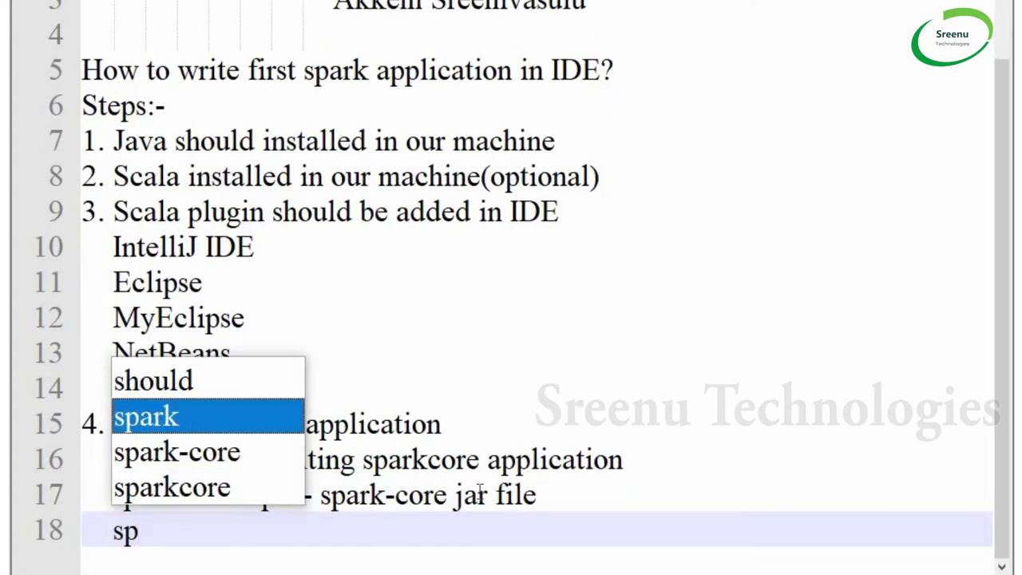
pyautogui.press('Return')
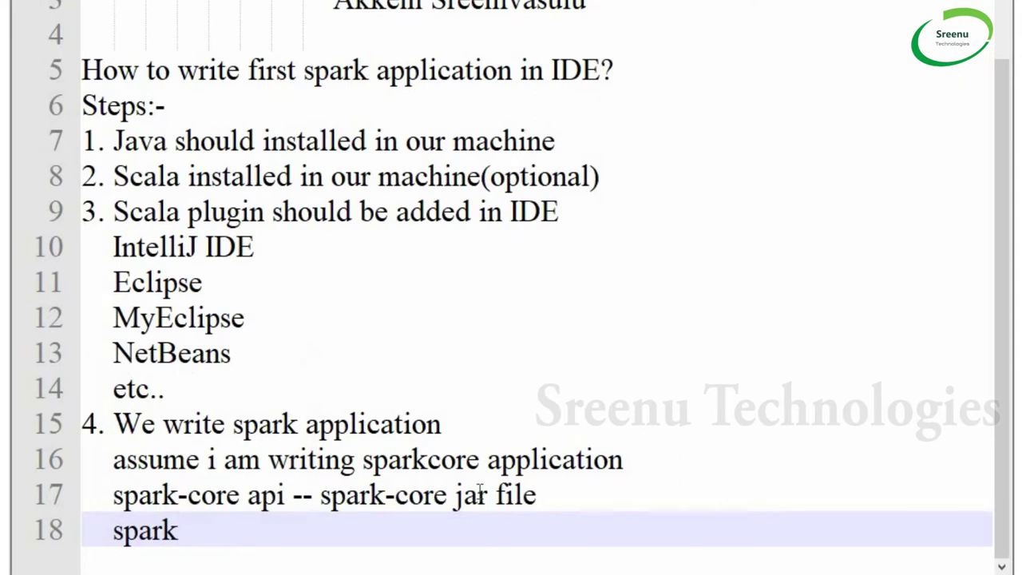
pyautogui.write('-sql')
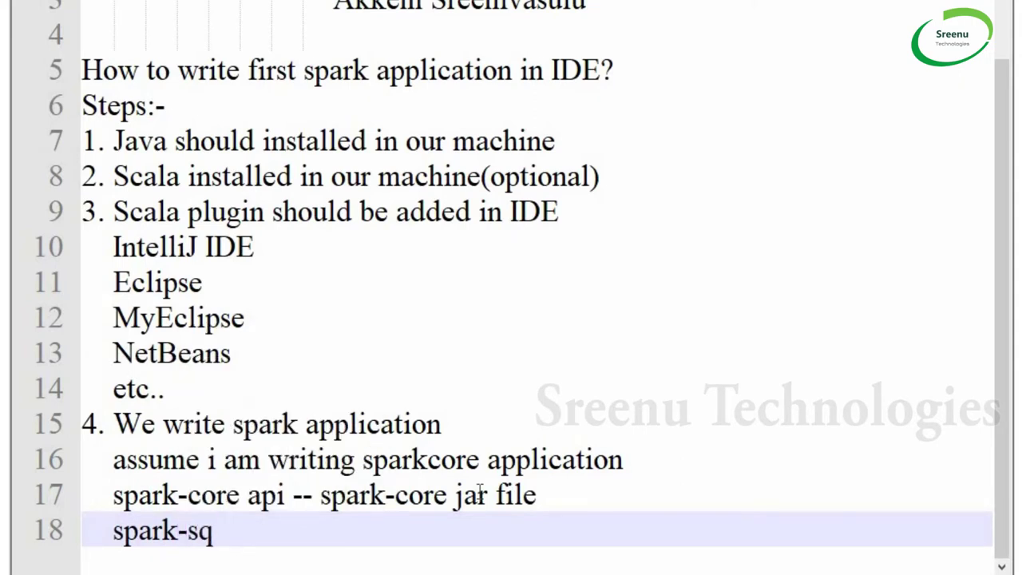